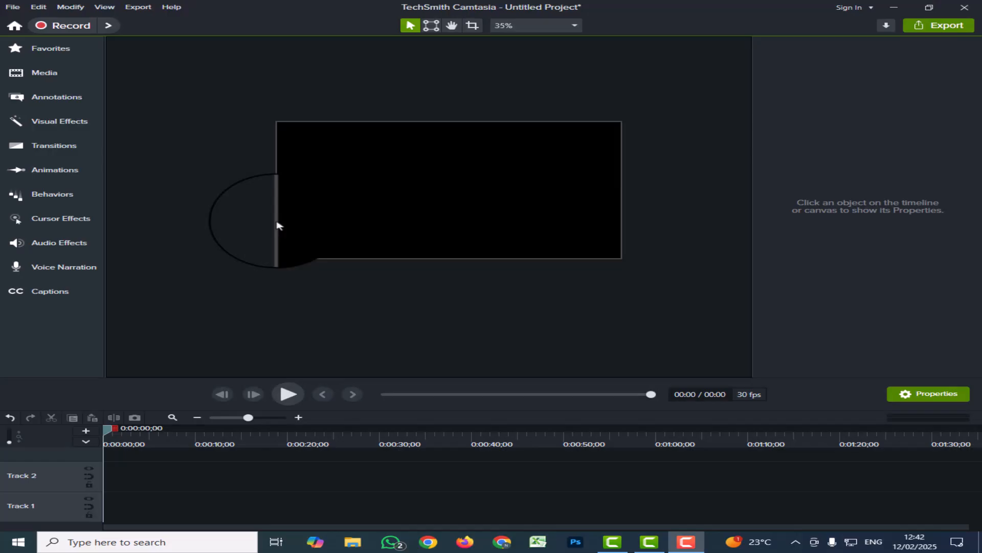
Step: Place the word search puzzle image at the start of Track 1 and extend its clip to about 13 seconds
left_click(64, 127)
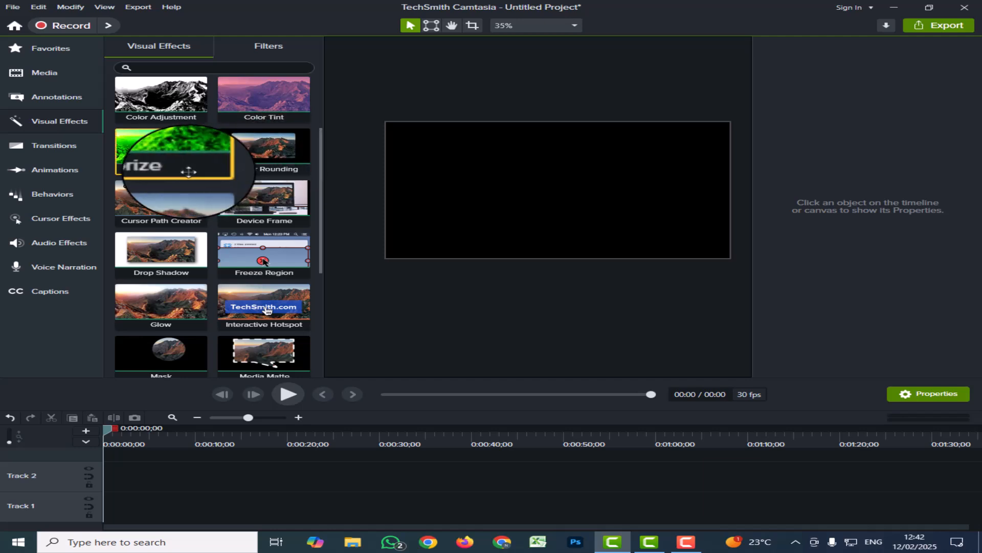
left_click(41, 74)
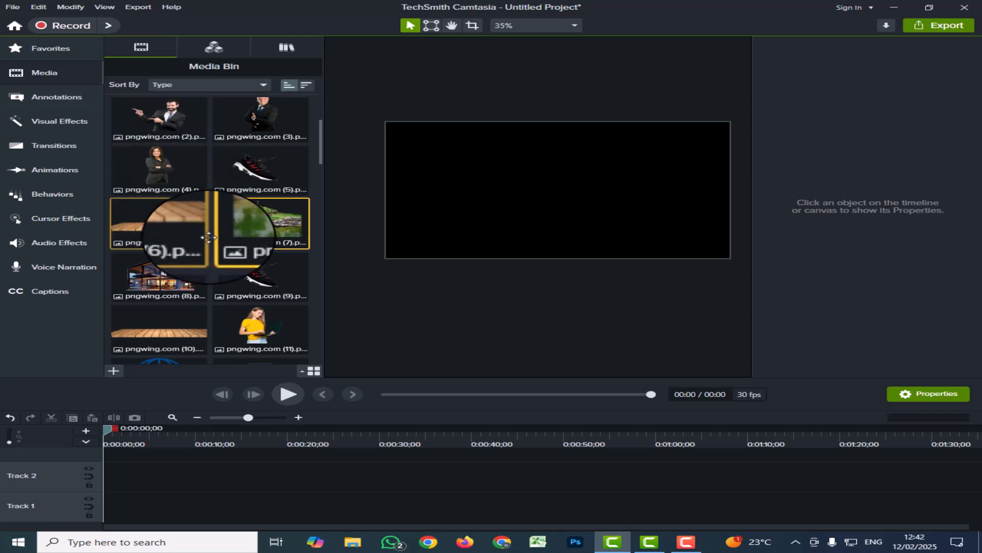
scroll(183, 277, "up", 2)
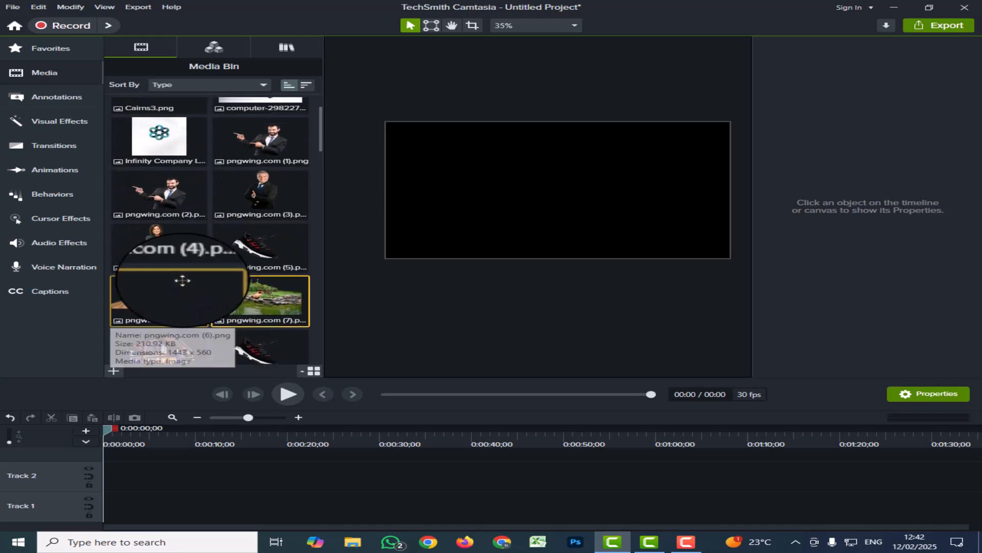
scroll(182, 281, "up", 1)
scroll(183, 281, "down", 8)
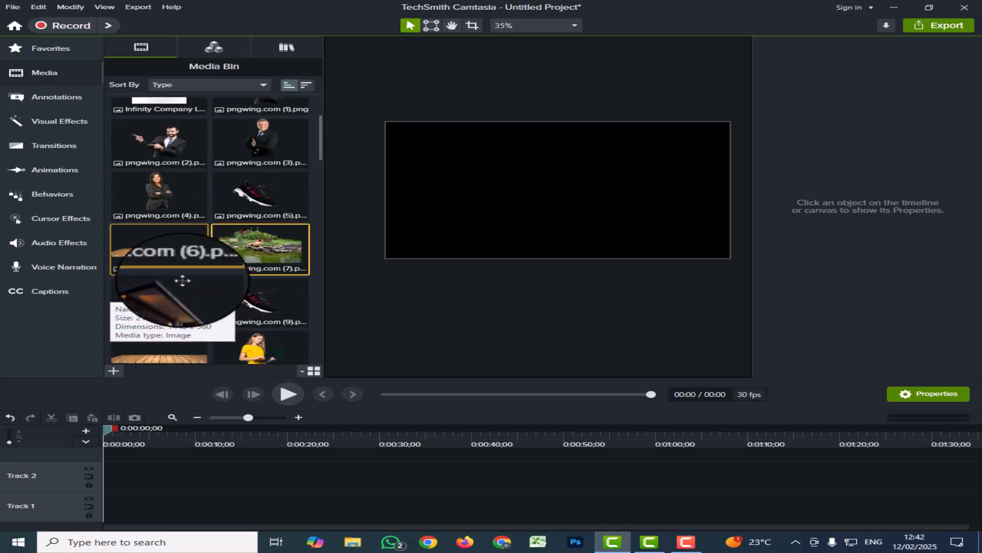
scroll(182, 280, "down", 8)
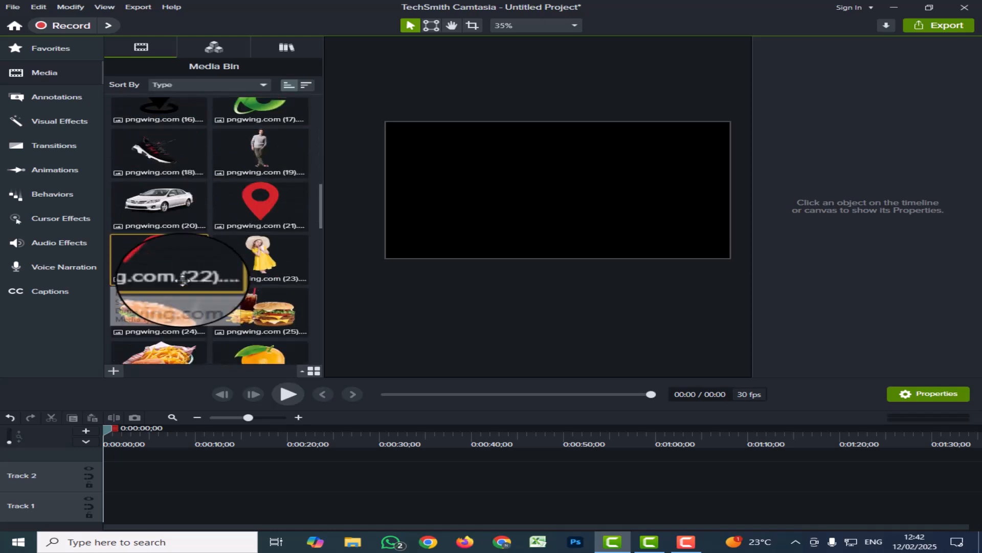
scroll(182, 280, "down", 5)
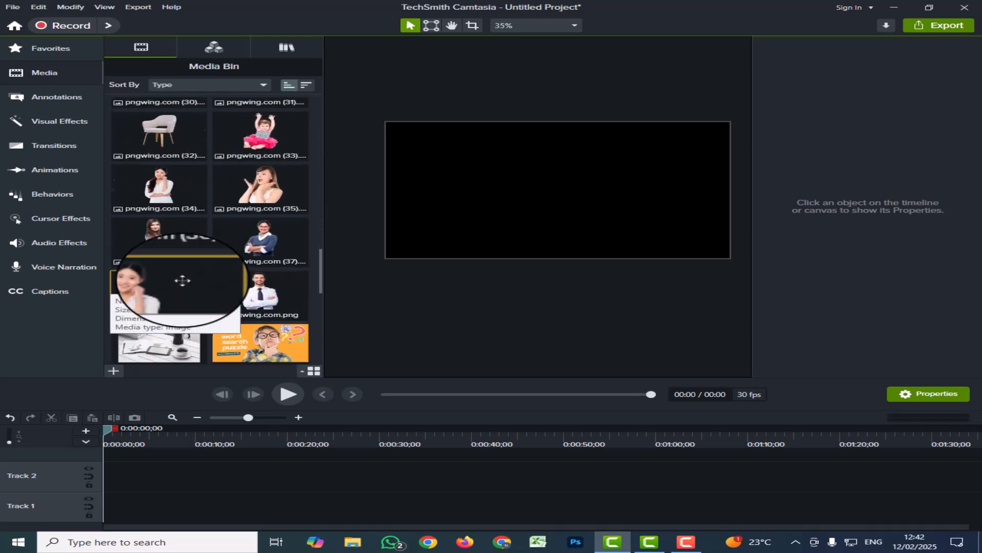
left_click_drag(254, 271, 107, 512)
left_click_drag(215, 505, 224, 504)
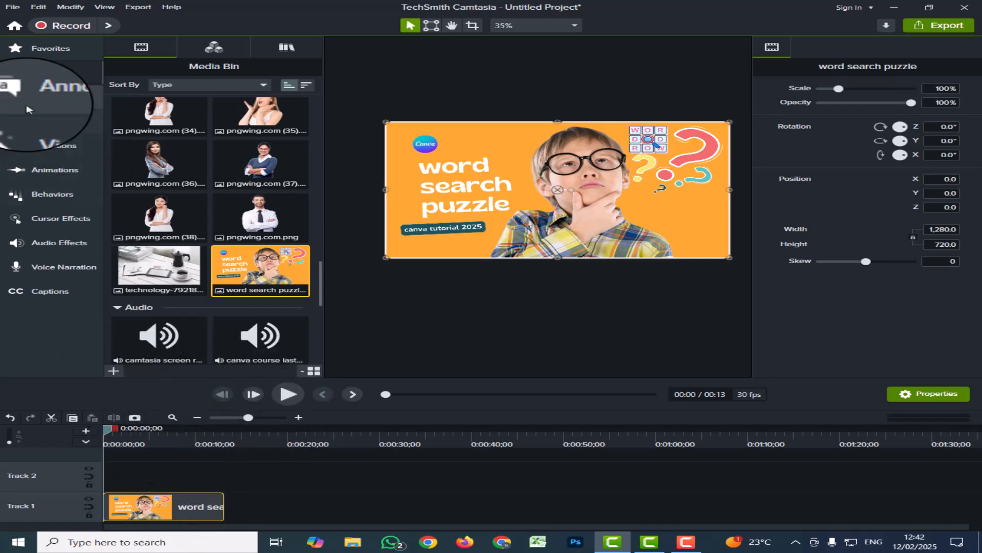
Step: Apply the Color Adjustment visual effect to the word search puzzle clip on Track 1 and keep the clip selected
left_click(60, 121)
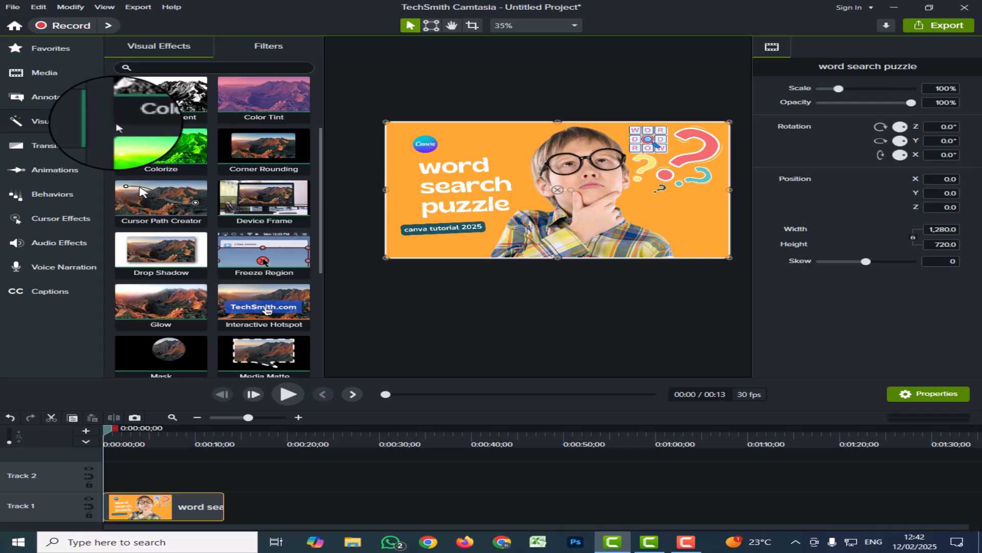
left_click_drag(156, 100, 167, 501)
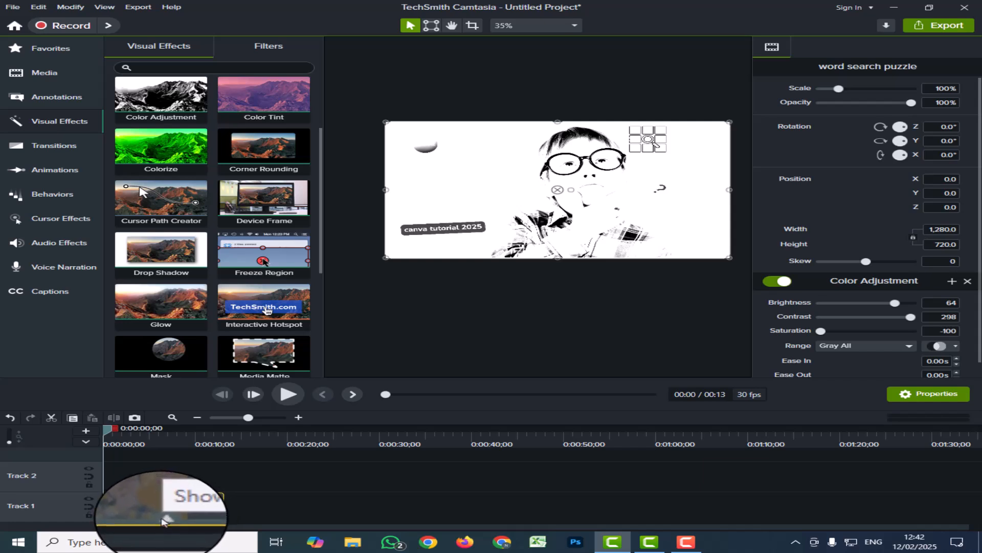
left_click(164, 521)
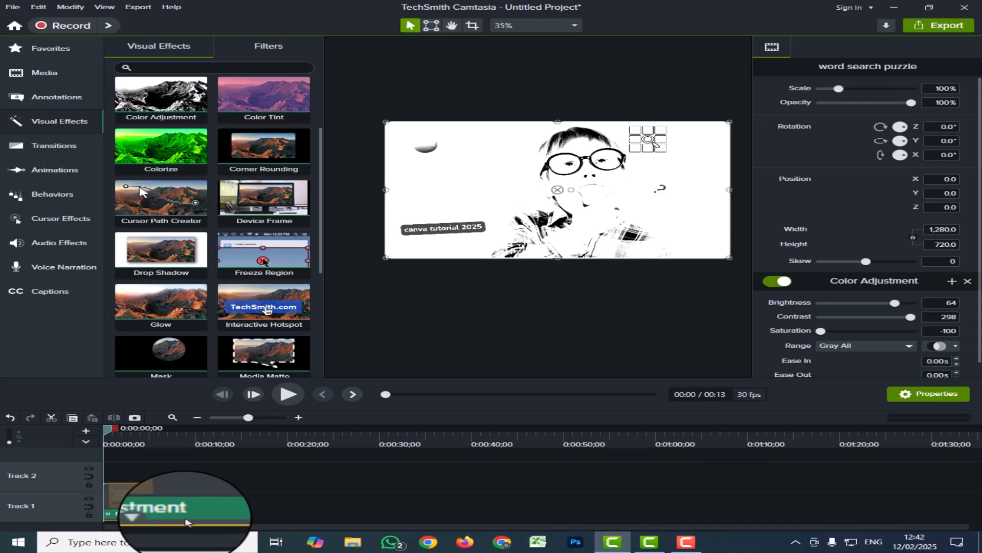
left_click(239, 513)
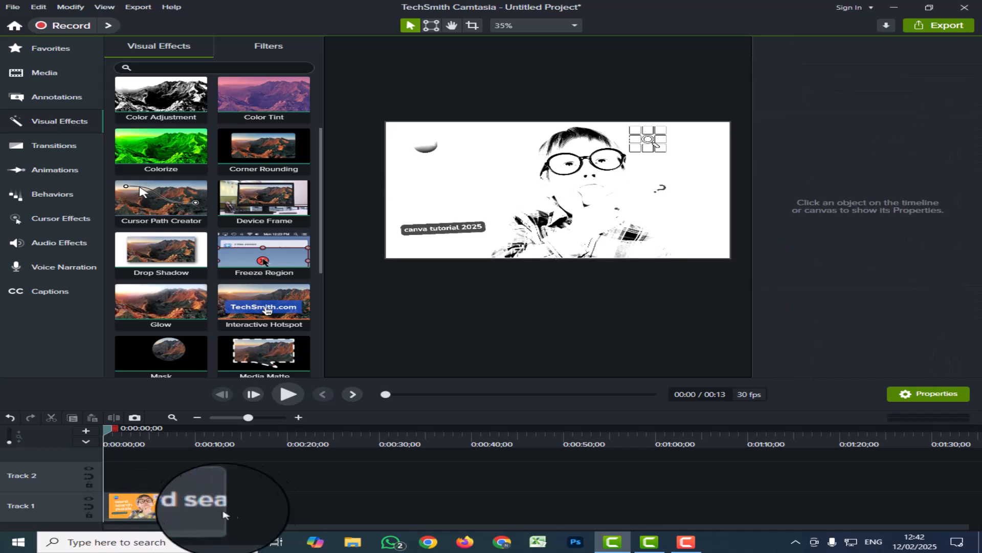
left_click(164, 520)
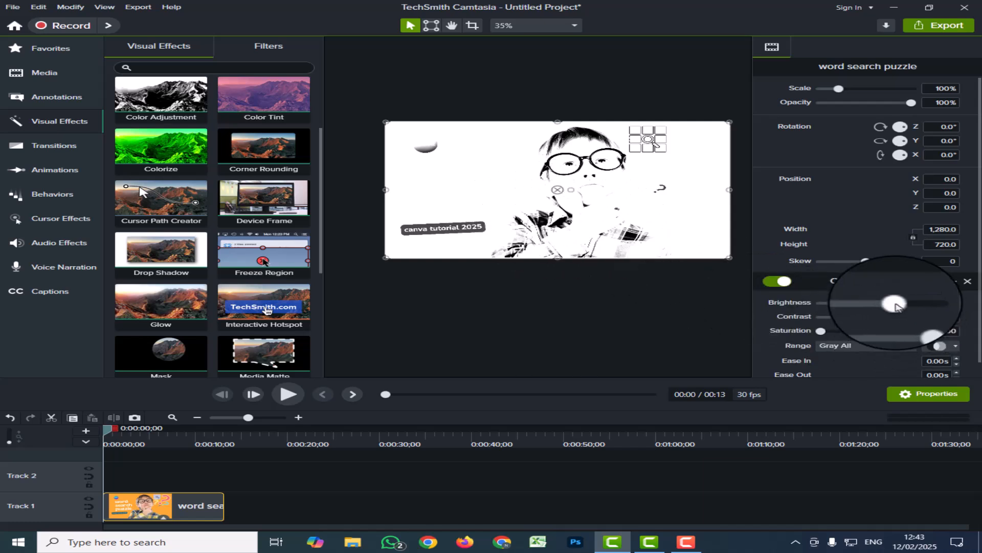
Step: Set the Color Adjustment brightness to -12, contrast to 107 and saturation to -51
left_click_drag(893, 307, 859, 317)
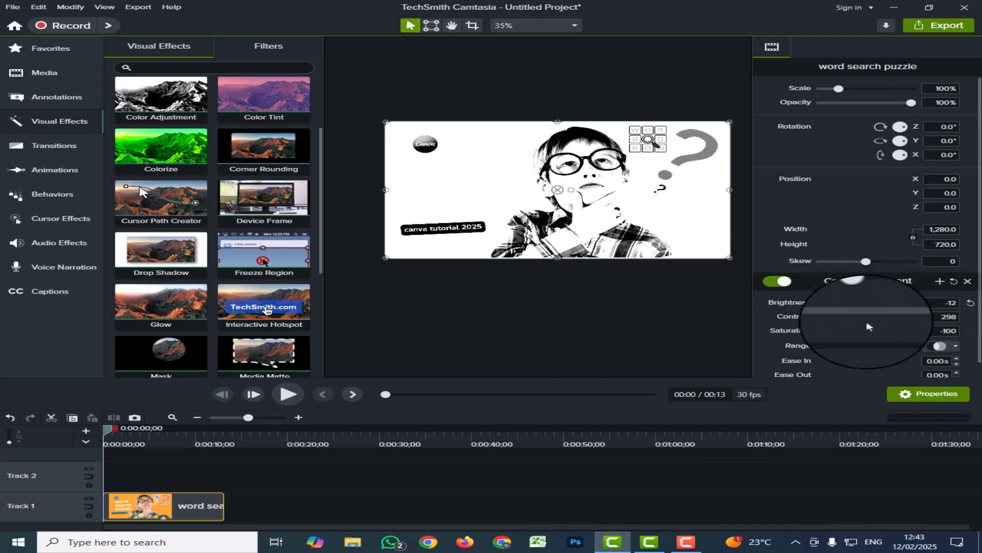
left_click_drag(893, 326, 867, 337)
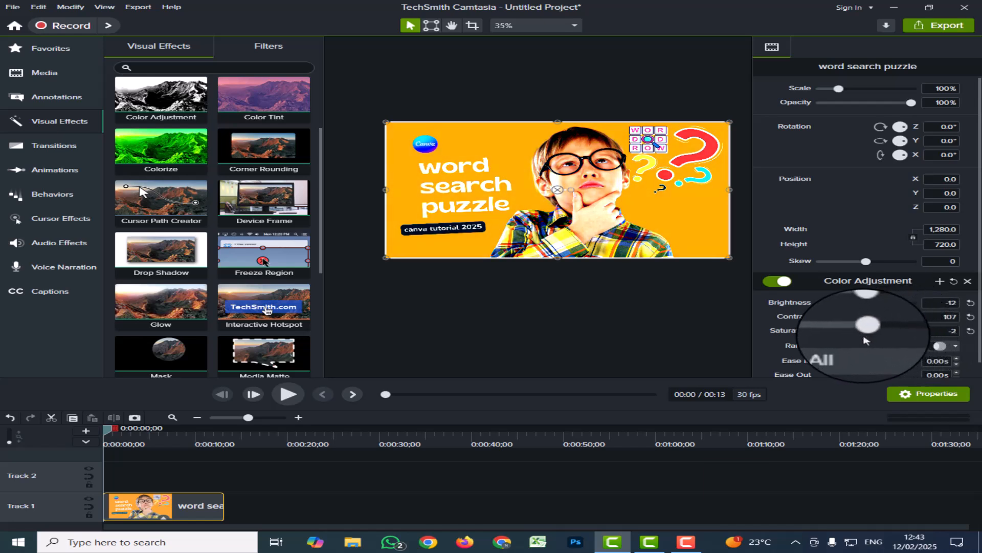
left_click_drag(867, 341, 844, 341)
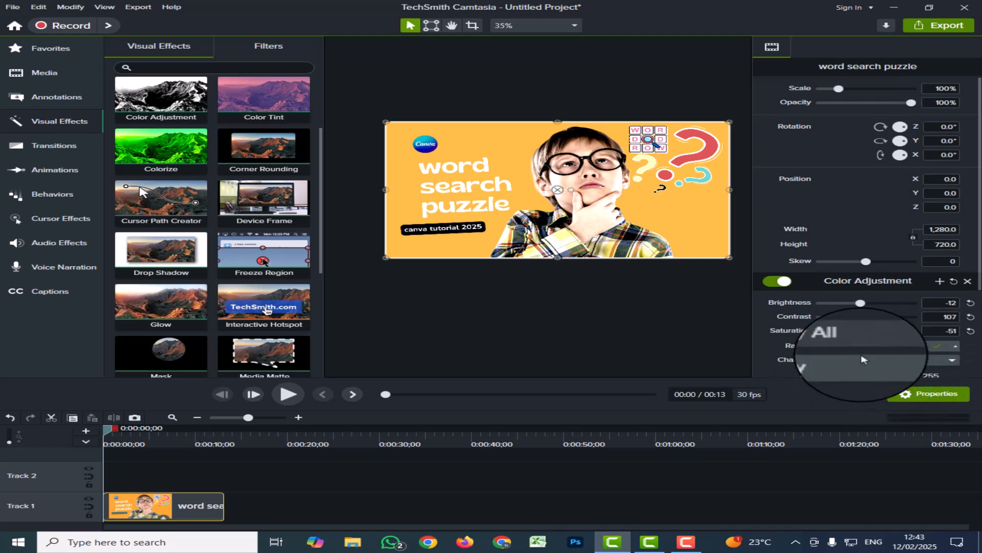
Step: Customize the Color Adjustment range for the Gray channel, with shadow values 214 | 214 and highlight values 0 \ 94
left_click(864, 360)
scroll(839, 333, "down", 2)
left_click_drag(769, 314, 796, 323)
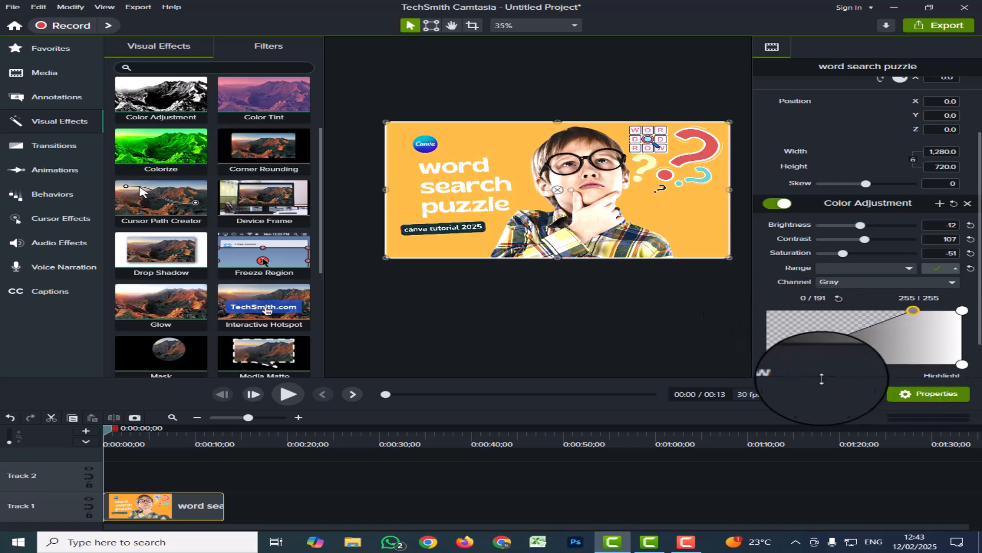
left_click_drag(771, 365, 821, 366)
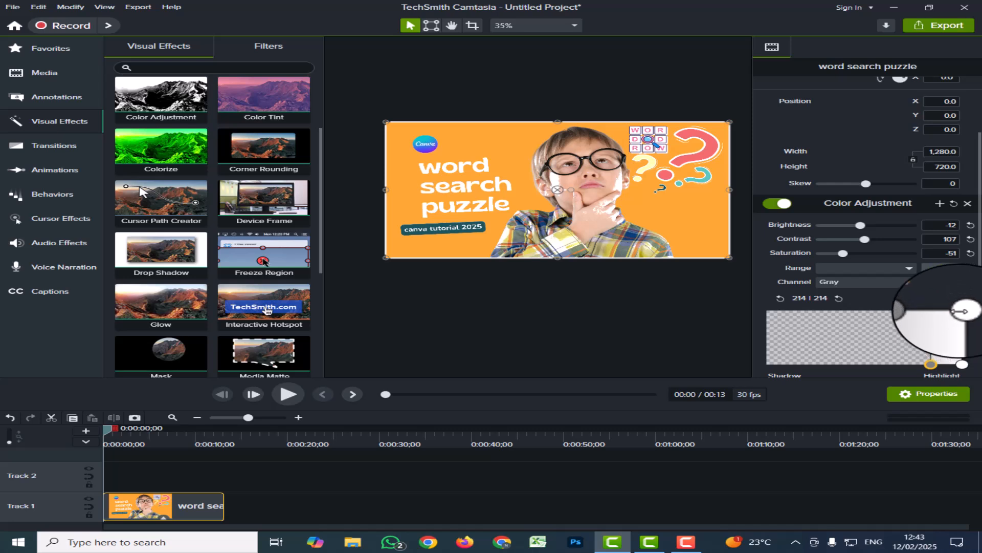
left_click_drag(857, 349, 795, 380)
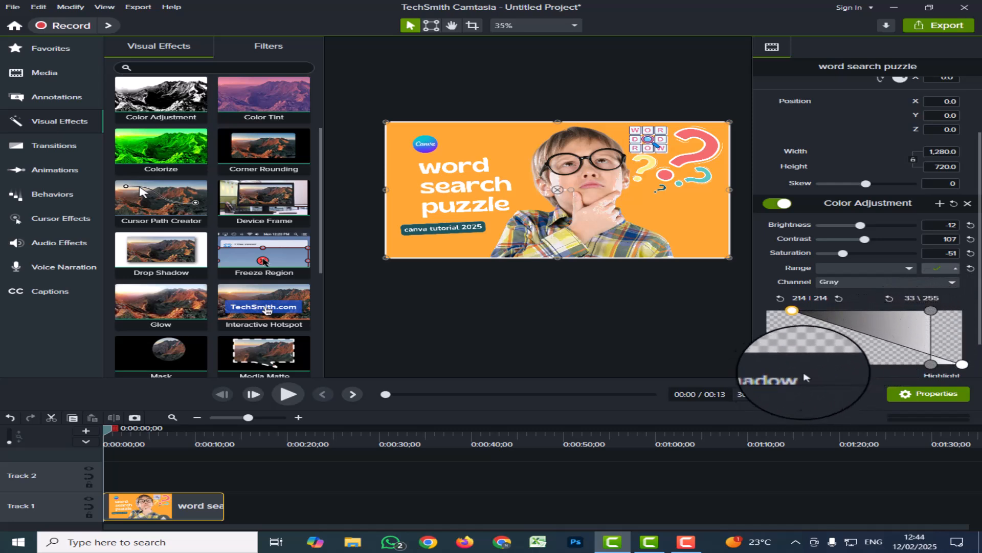
left_click_drag(962, 365, 837, 366)
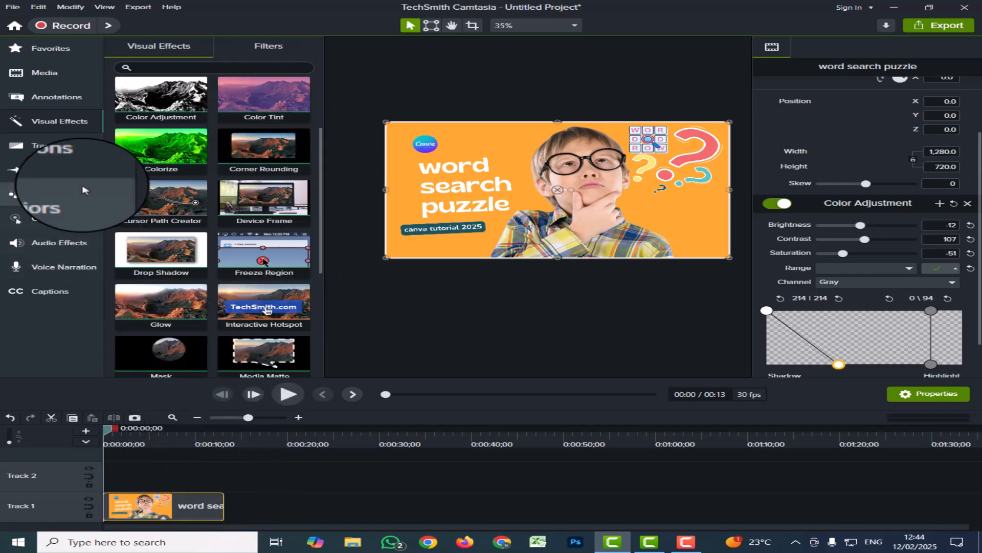
Step: Add the garden pond image pngwing.com (7) to Track 1 directly after the word search puzzle clip
left_click(41, 74)
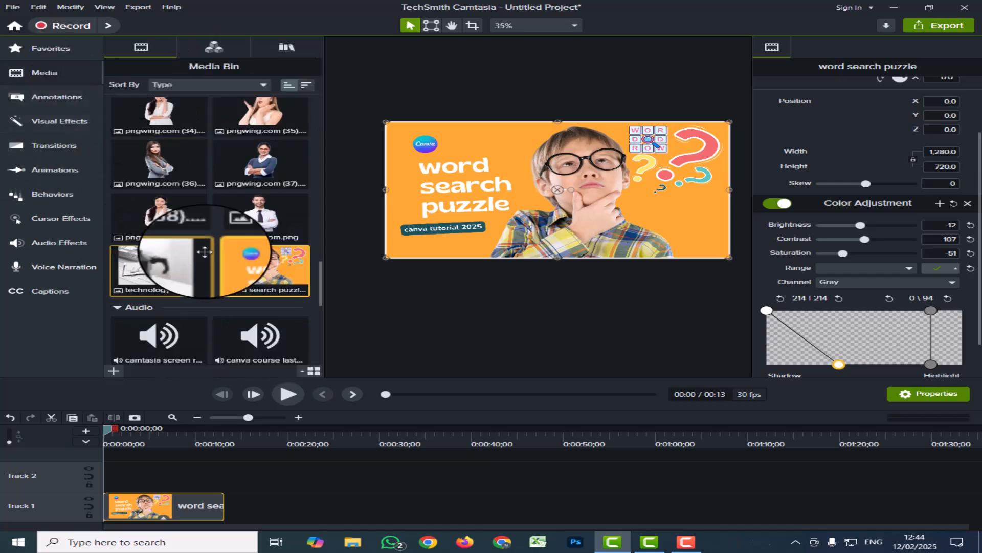
scroll(204, 251, "up", 2)
scroll(205, 251, "down", 6)
scroll(215, 285, "up", 10)
scroll(216, 287, "up", 10)
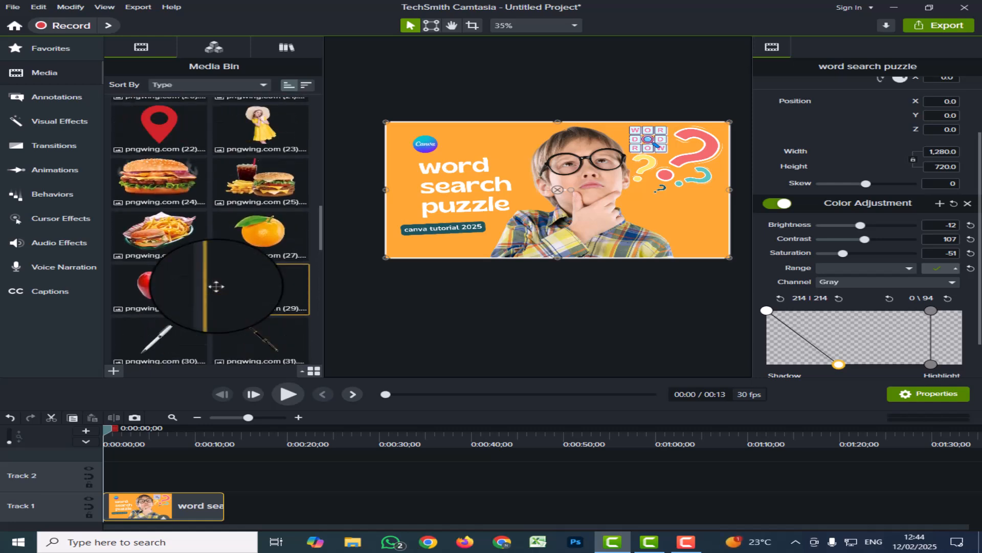
scroll(219, 290, "up", 10)
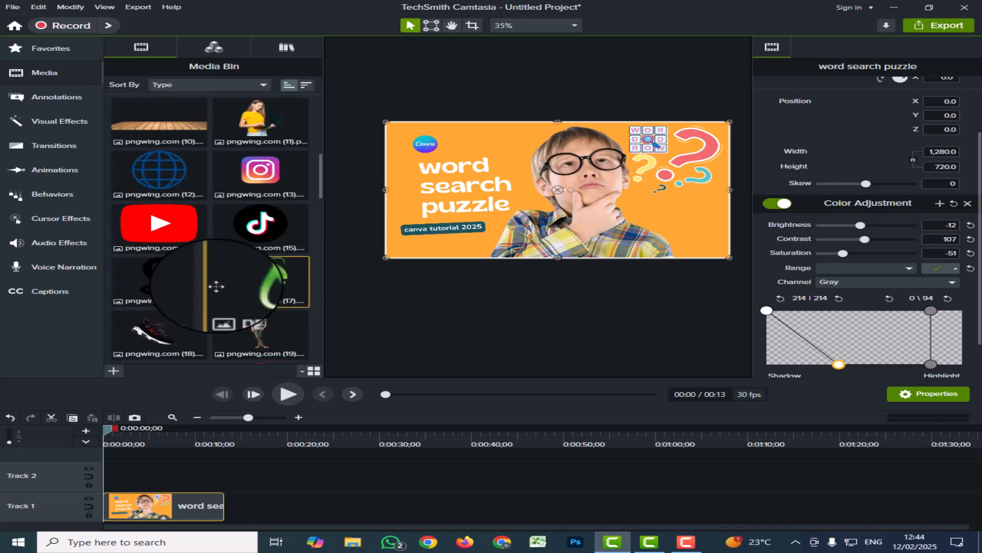
scroll(219, 286, "up", 2)
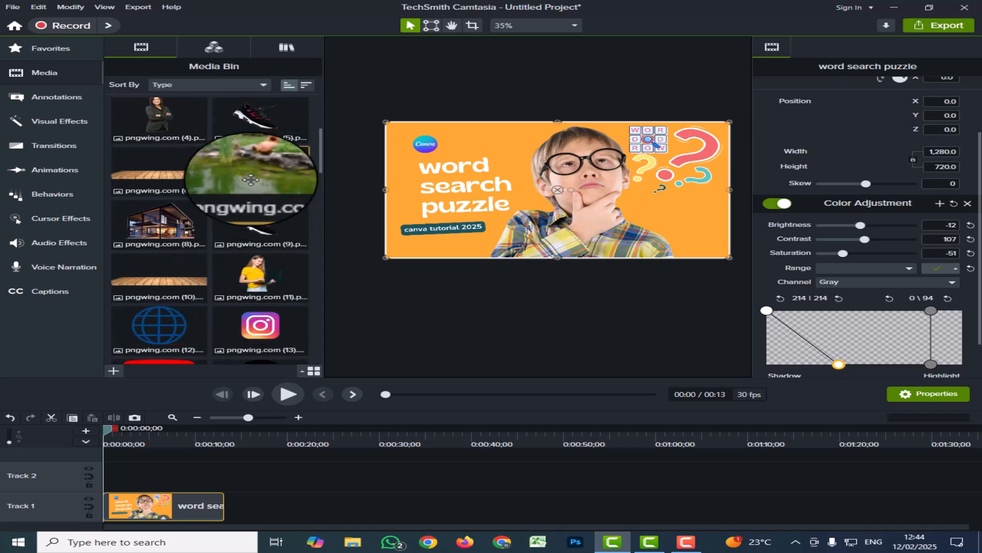
left_click_drag(259, 164, 328, 505)
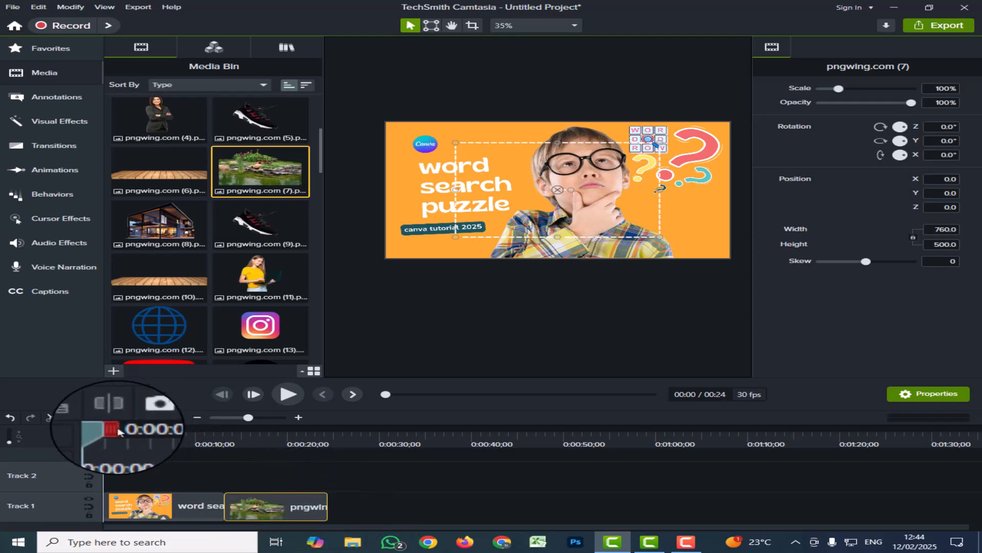
Step: Move the playhead to 0:00:16;20 and enlarge the pond image to 168.4% so it spans the full canvas width
left_click_drag(110, 433, 257, 428)
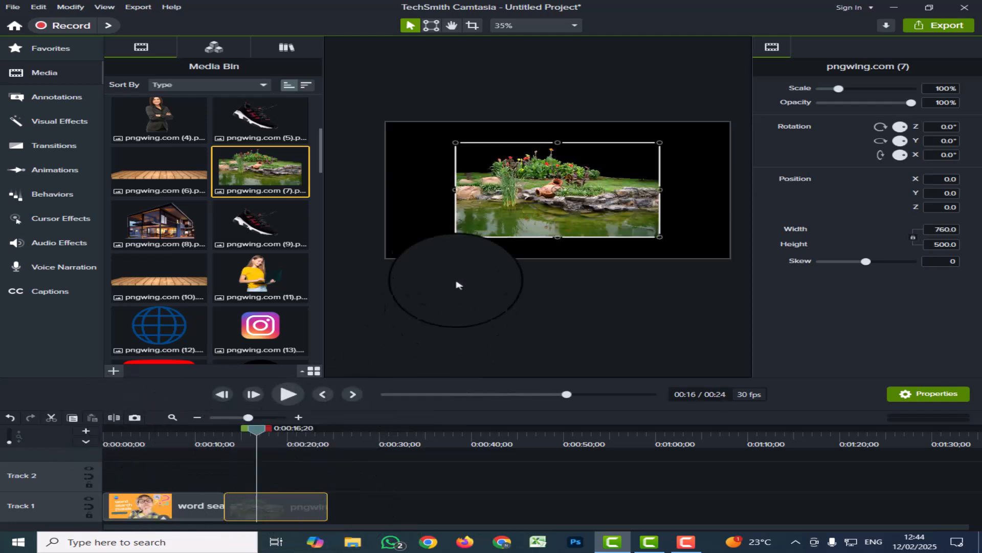
left_click_drag(454, 189, 373, 190)
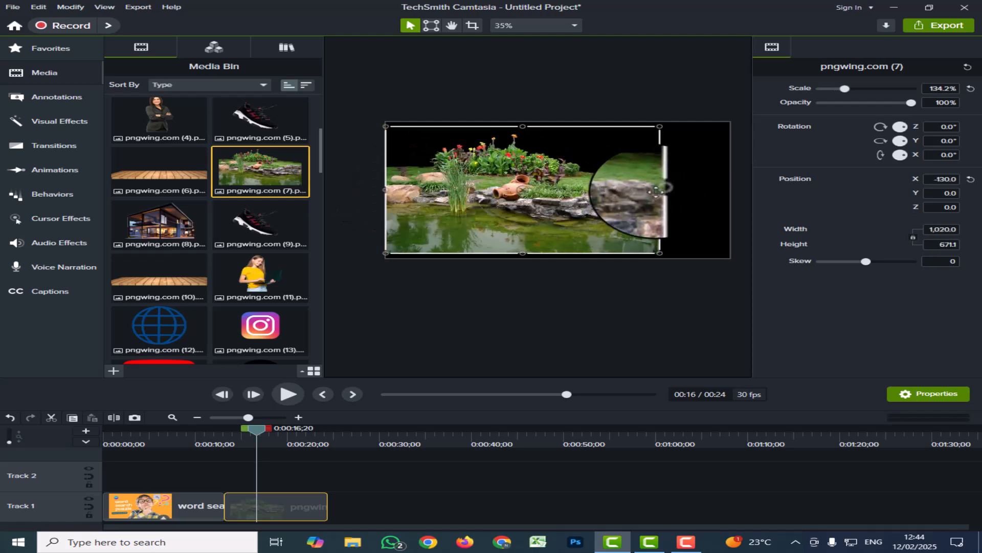
left_click_drag(659, 190, 730, 190)
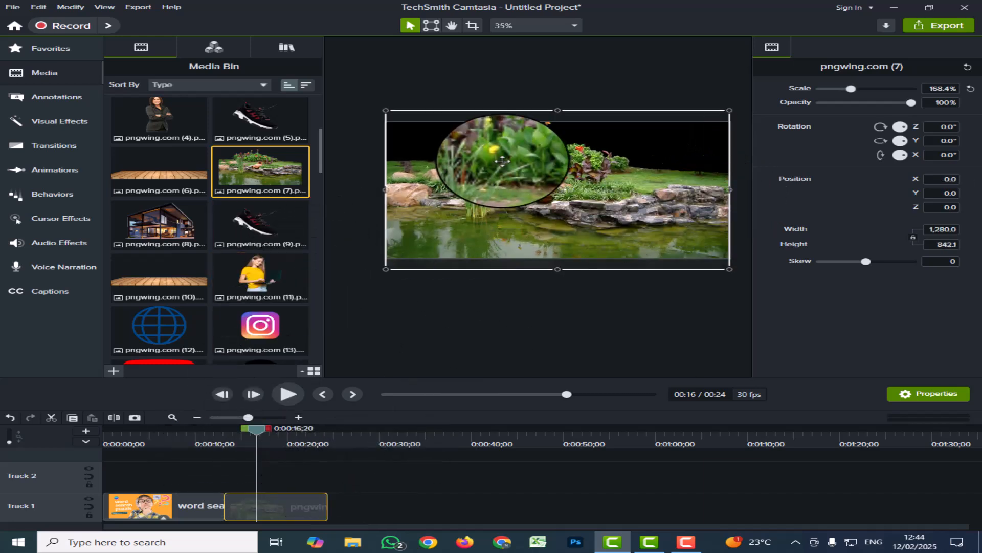
left_click(367, 181)
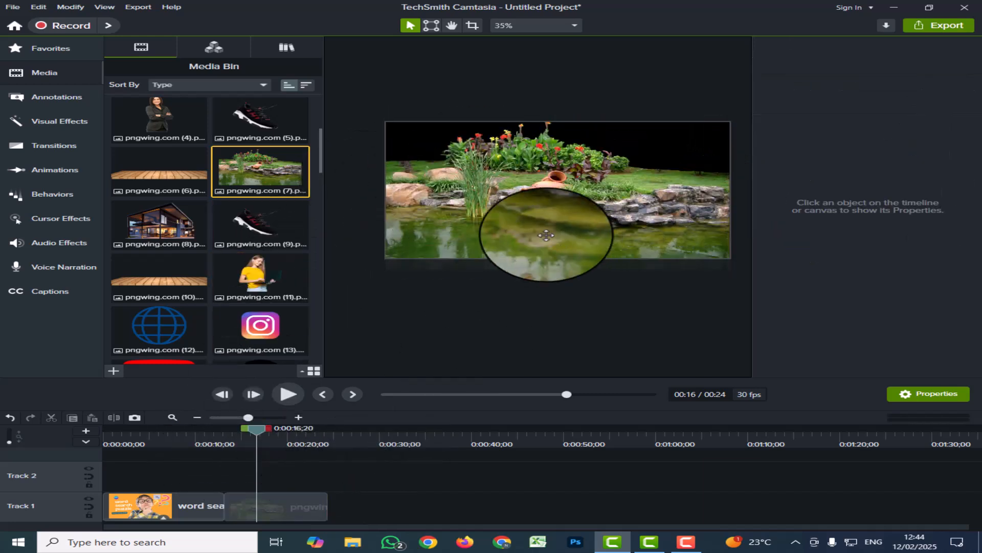
Step: Apply the Color Tint visual effect to the pond image clip on Track 1
left_click(41, 121)
left_click_drag(263, 96, 254, 198)
left_click_drag(254, 307, 271, 503)
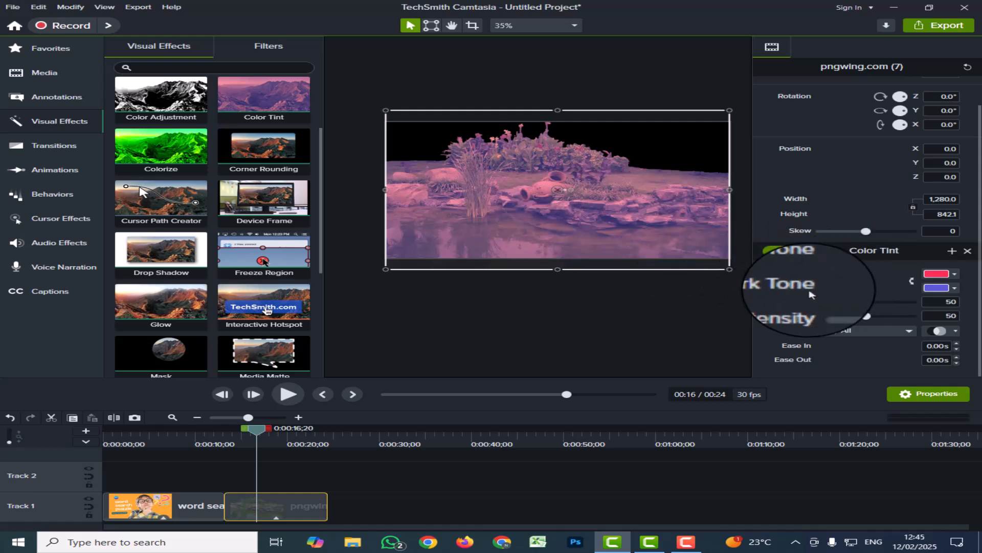
Step: Change the Color Tint light tone to orange (#FF5F2E)
left_click(936, 275)
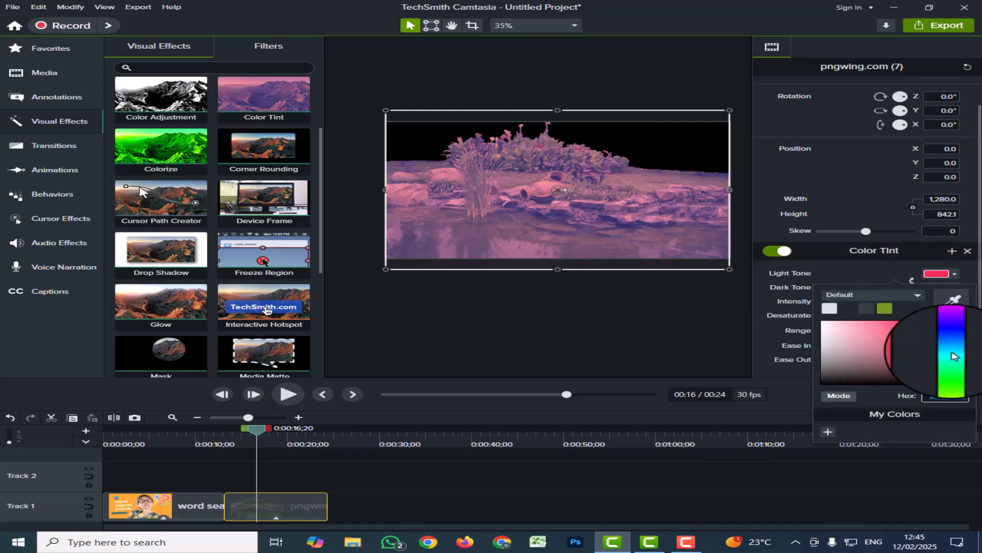
left_click(951, 360)
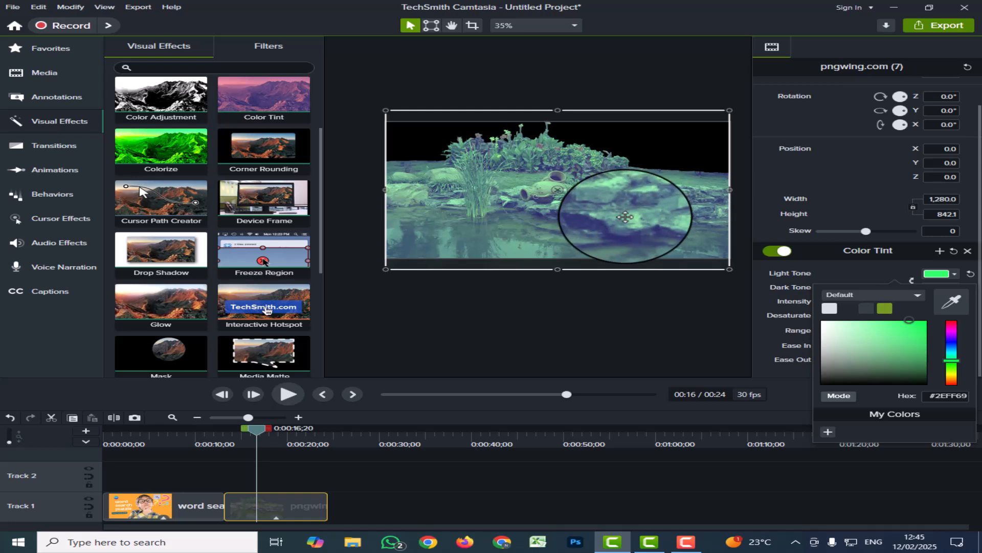
left_click(954, 375)
left_click(953, 381)
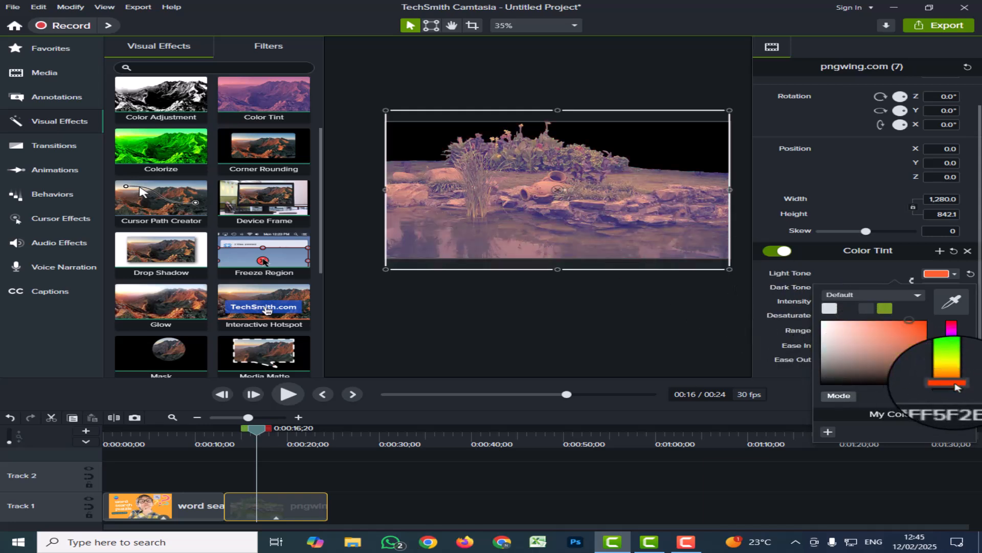
left_click(772, 367)
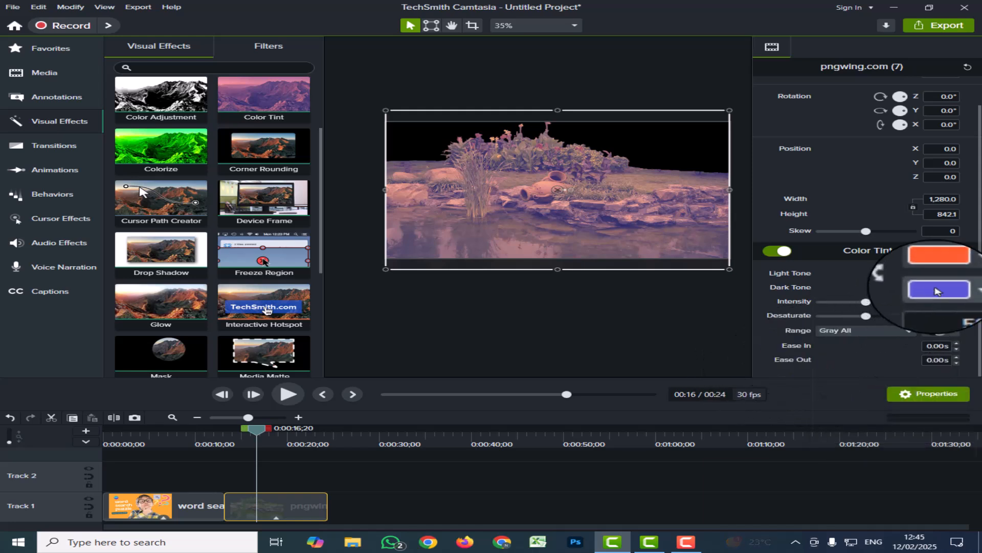
Step: Change the Color Tint dark tone to yellow
left_click(938, 288)
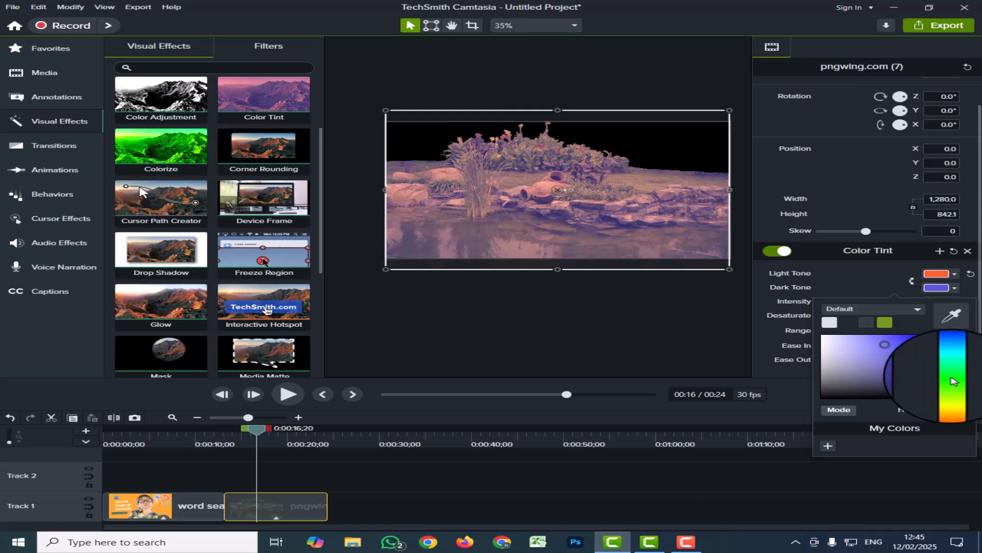
left_click(953, 379)
left_click(953, 385)
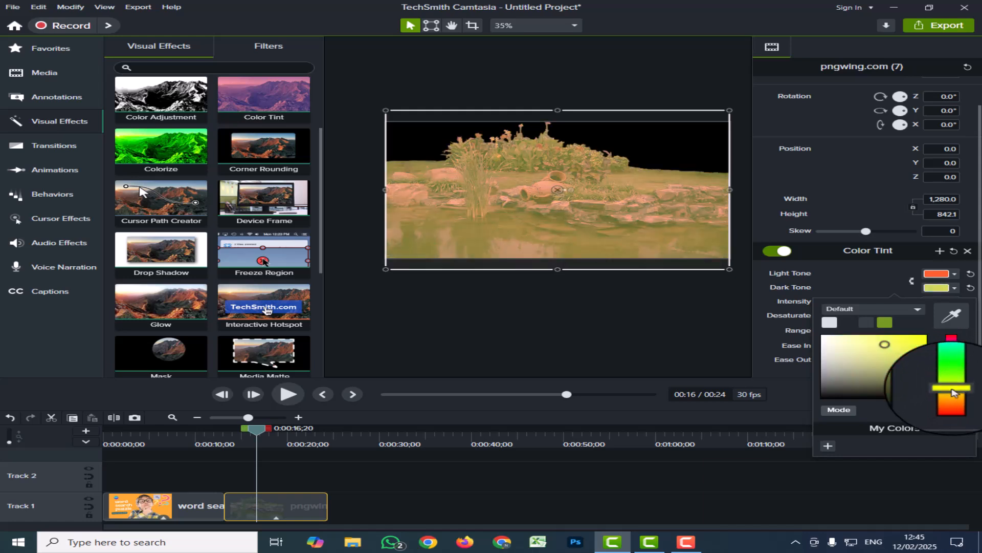
Step: Change the Color Tint dark tone to violet-blue (#6357D6), with intensity 63 and desaturate 44
left_click(954, 403)
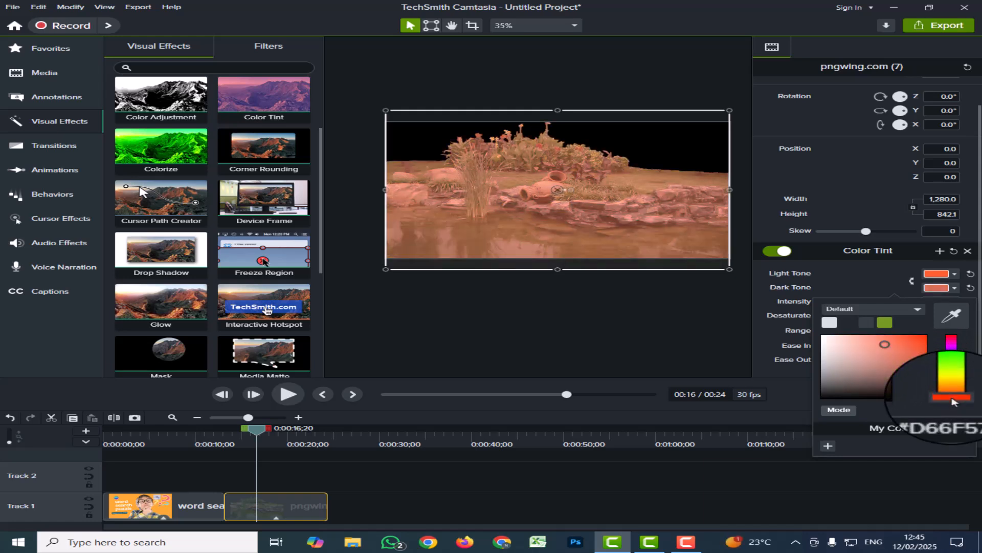
left_click(953, 360)
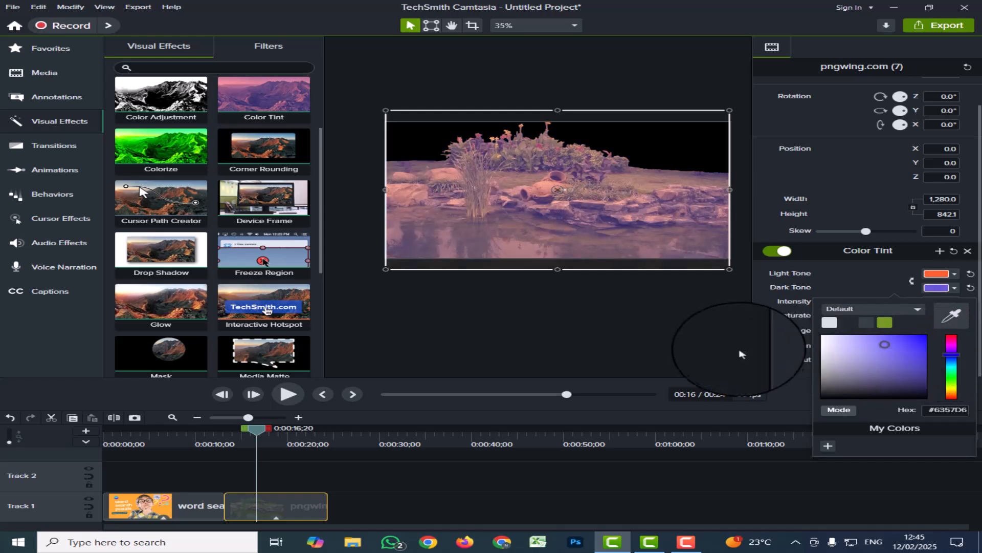
left_click(768, 353)
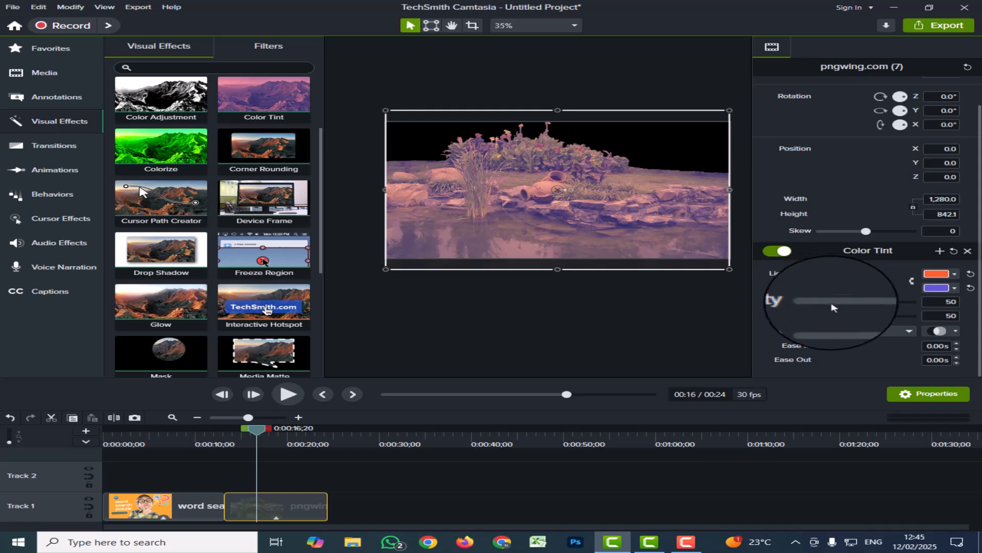
left_click_drag(868, 304, 889, 307)
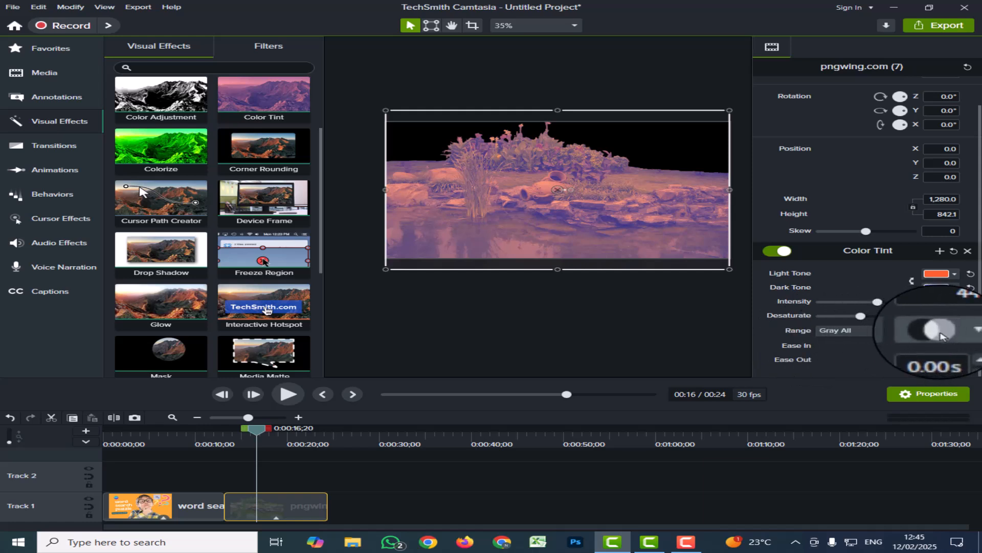
Step: Adjust the Color Tint range handles so the shadow sits at 0 | 0 and the highlight at 249 | 249
scroll(877, 359, "down", 3)
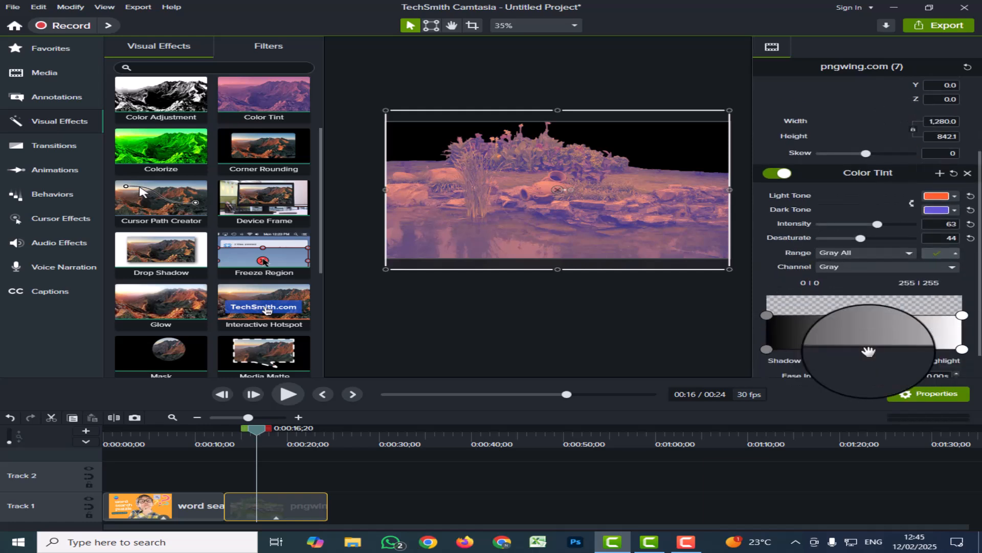
left_click_drag(765, 315, 828, 326)
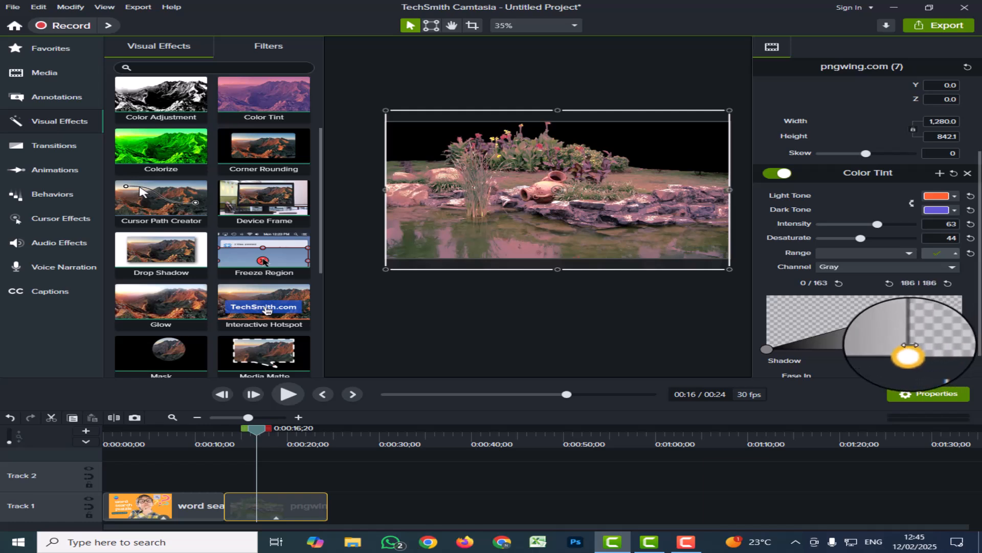
mouse_move(765, 349)
left_mouse_down()
mouse_move(803, 348)
mouse_move(767, 349)
left_mouse_up()
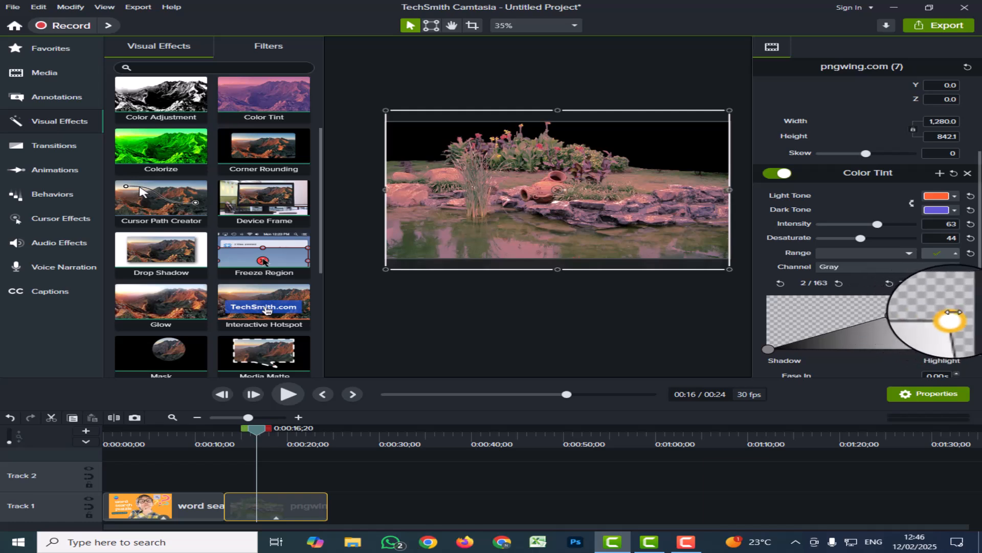
left_click_drag(889, 315, 766, 315)
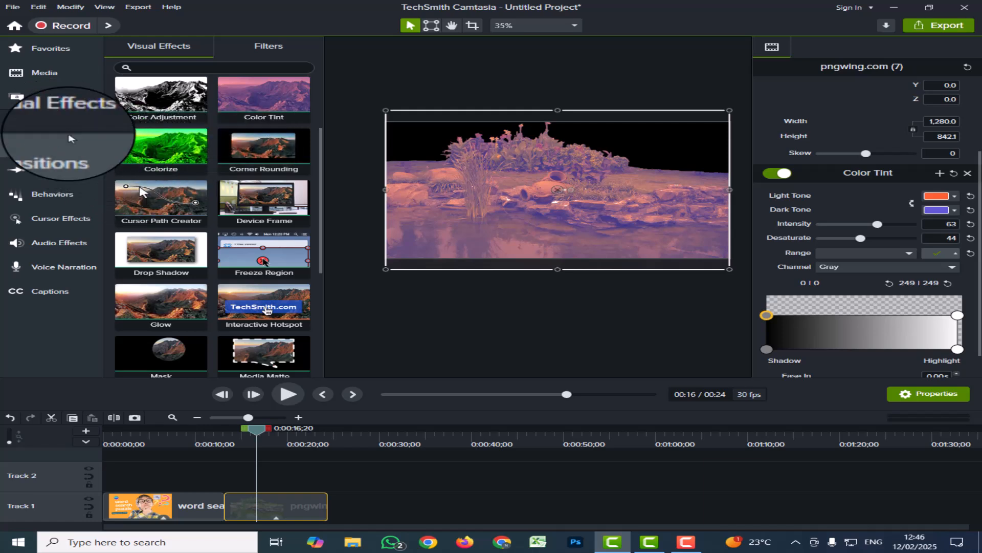
Step: Add the house image pngwing.com (8) after the pond clip on Track 1 and extend its duration to about 0:00:35
left_click(40, 73)
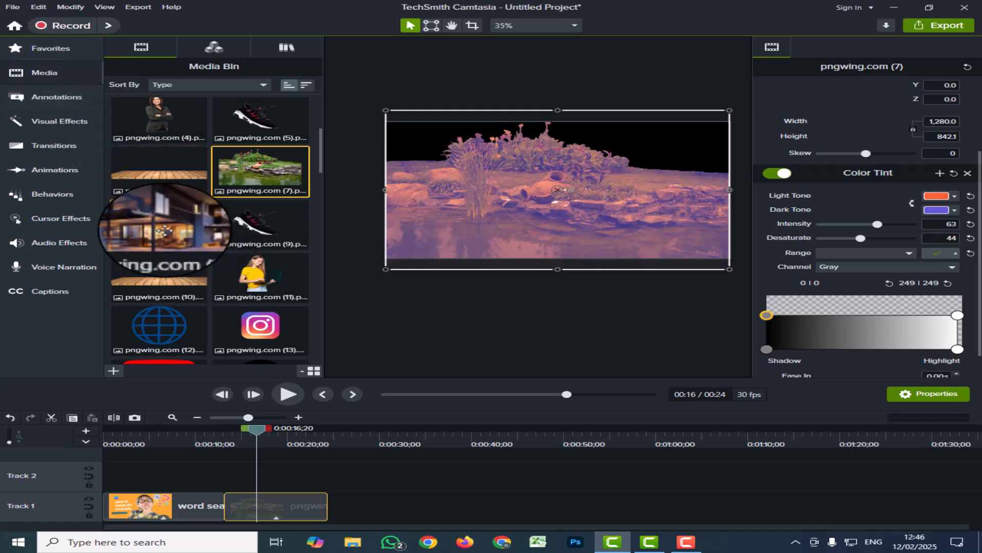
left_click_drag(170, 215, 332, 507)
left_click_drag(266, 437, 351, 435)
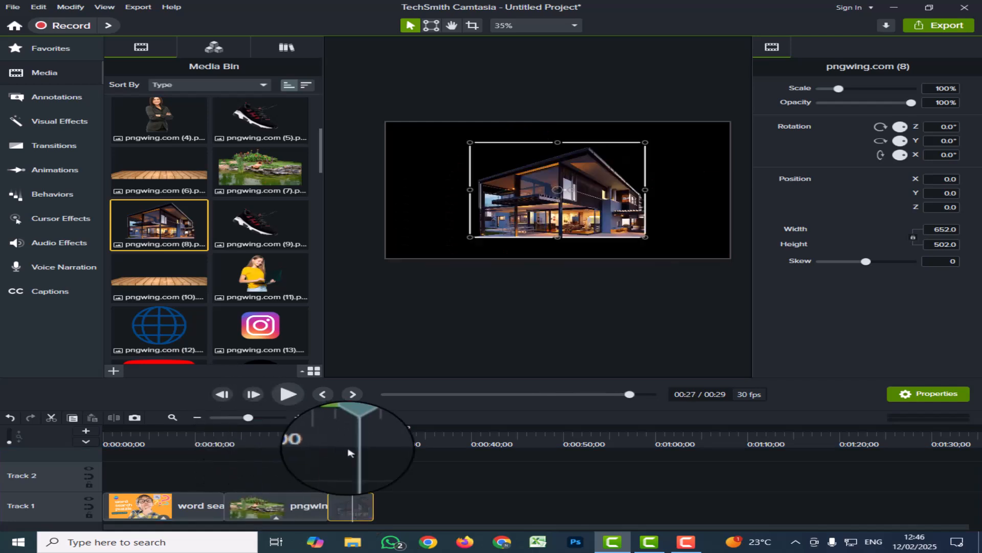
left_click_drag(373, 508, 427, 508)
Step: Enlarge the house image to 196.3% so it spans the canvas width, and apply the Colorize effect to its clip
left_click_drag(470, 190, 391, 203)
left_click_drag(645, 190, 715, 205)
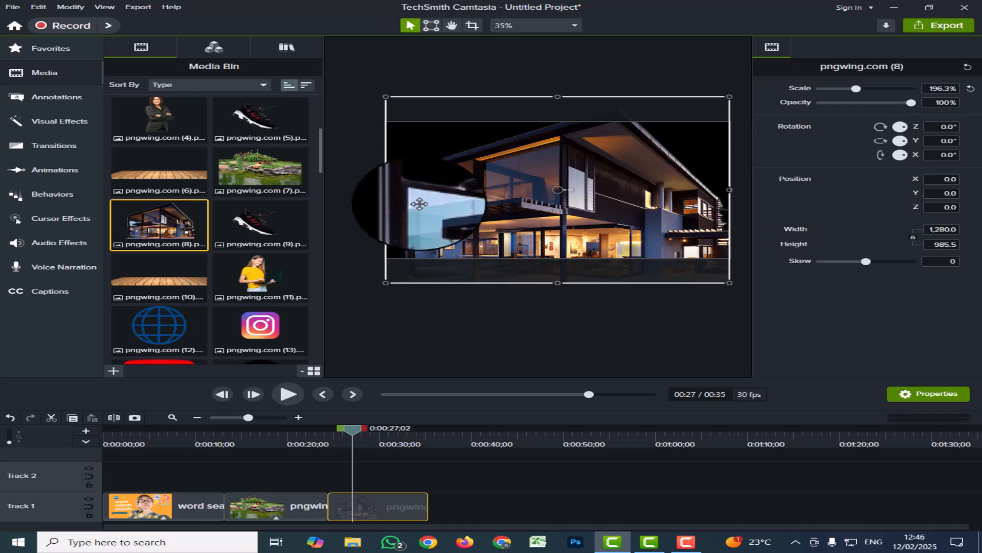
left_click(49, 121)
left_click_drag(156, 151, 377, 505)
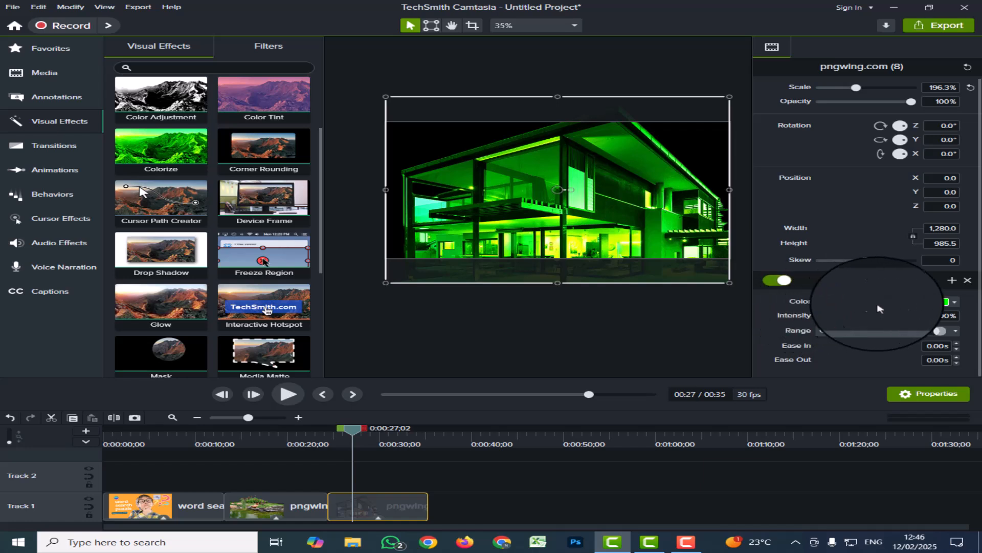
Step: Try blue and green hues for the Colorize effect and settle on orange (#FF5A00)
left_click(944, 306)
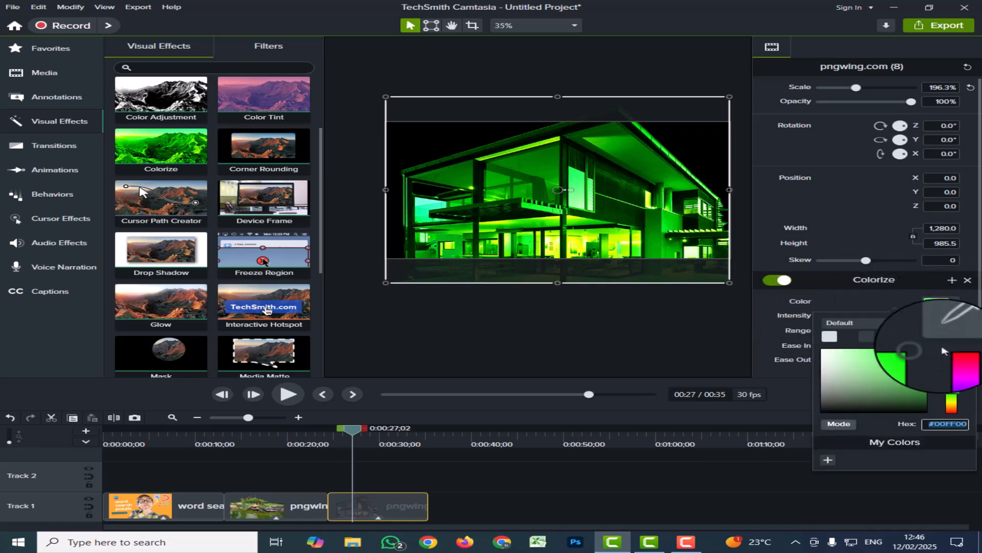
left_click(953, 375)
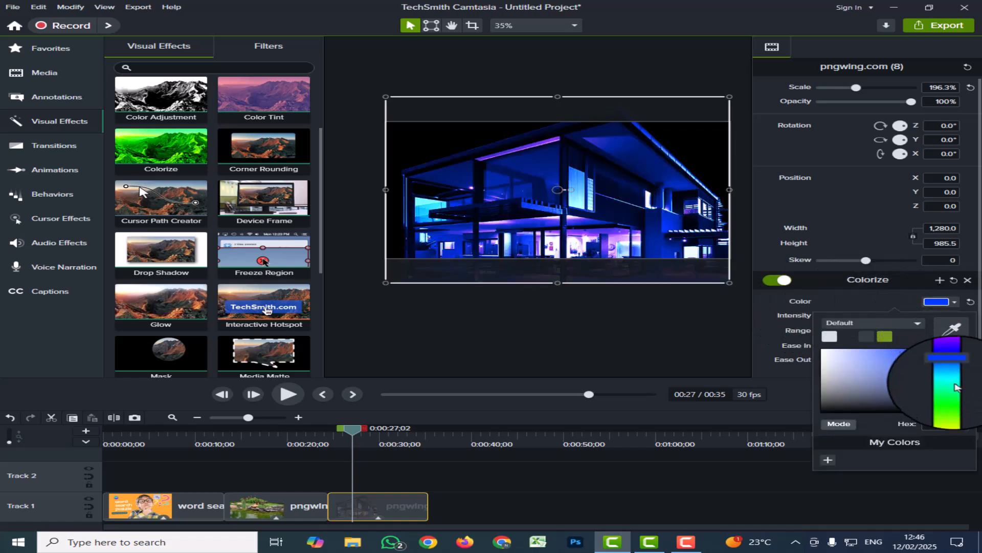
left_click(957, 398)
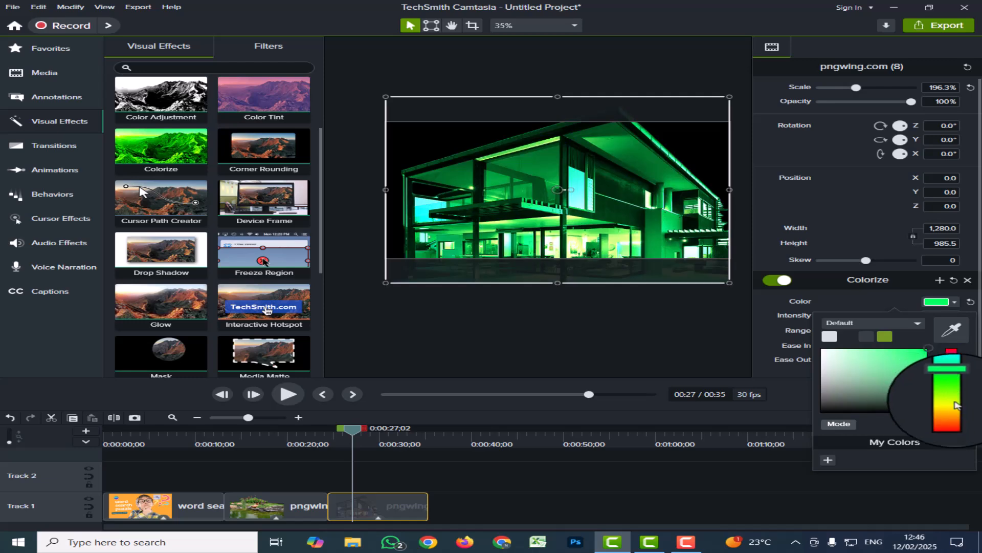
left_click(956, 407)
left_click(955, 413)
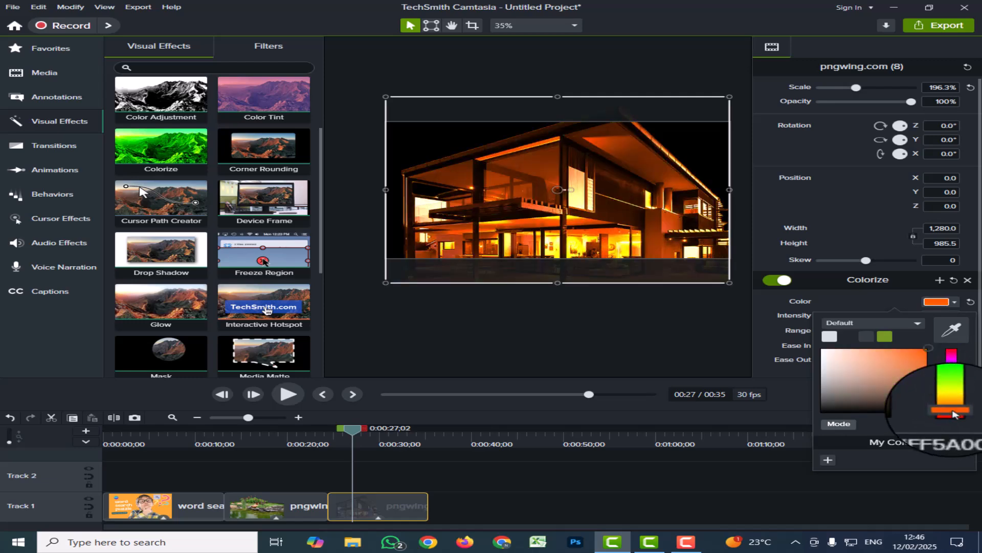
left_click(726, 341)
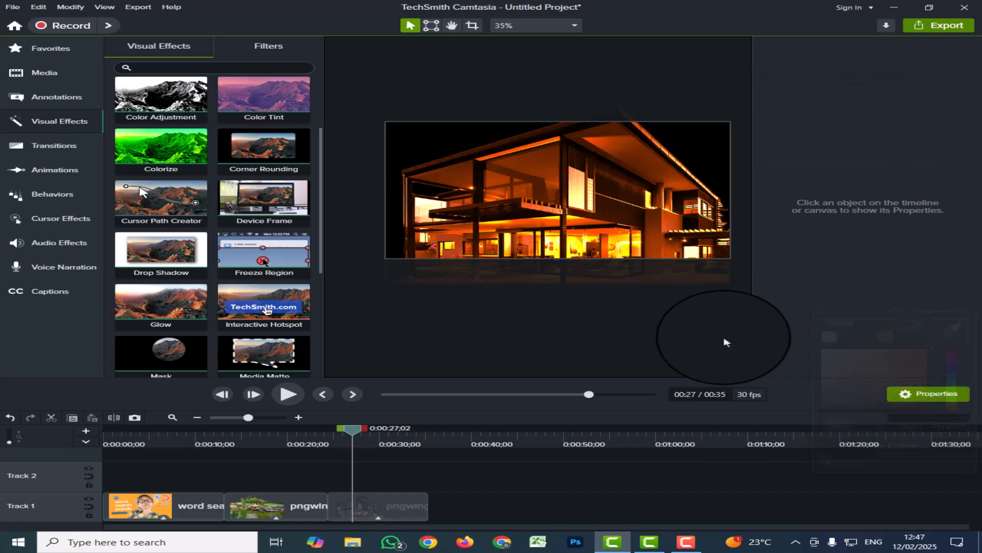
Step: Move the house clip up to Track 2 and set its Colorize intensity to 49%
left_click_drag(394, 507, 394, 476)
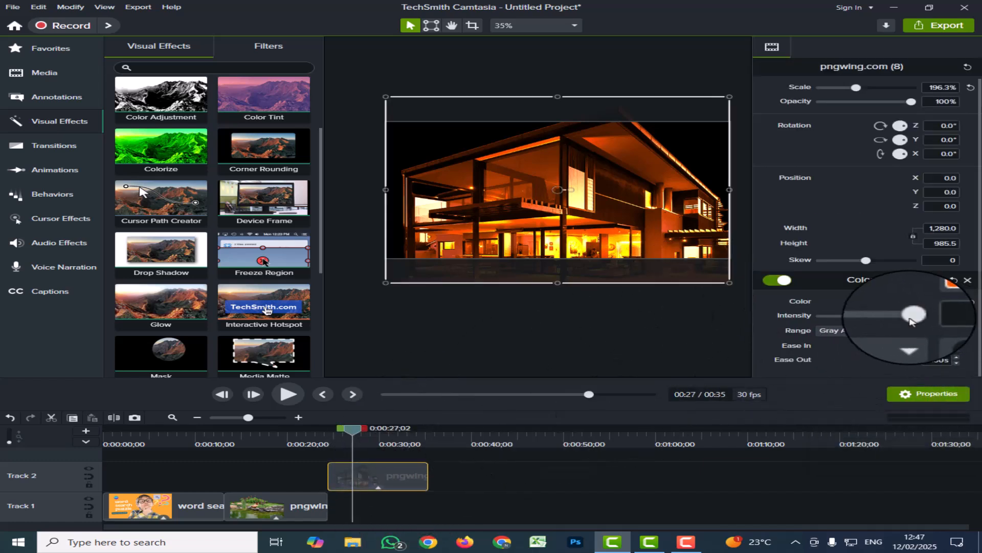
left_click_drag(910, 318, 900, 319)
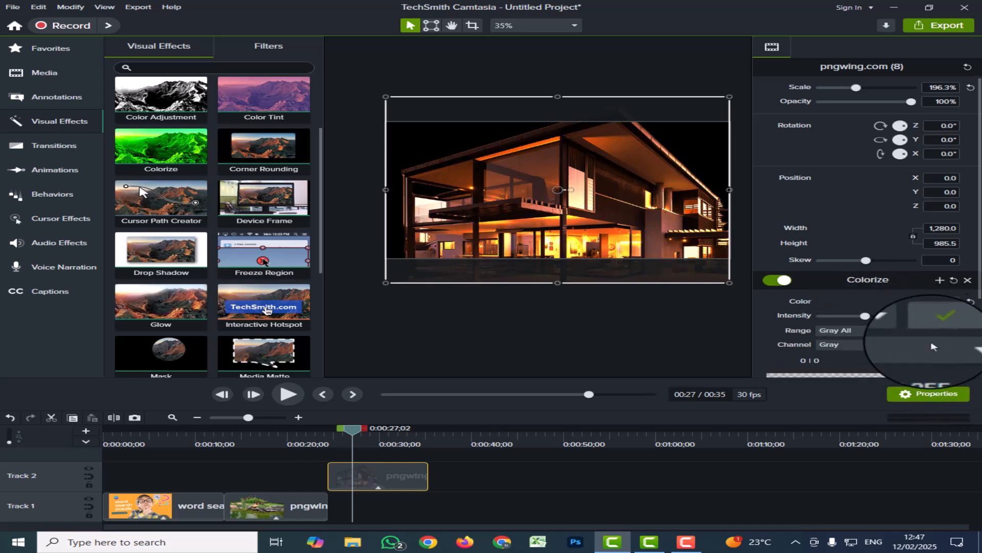
Step: Reshape the Colorize range to shadow 5 / 89 and highlight 127 \ 252
scroll(884, 366, "down", 3)
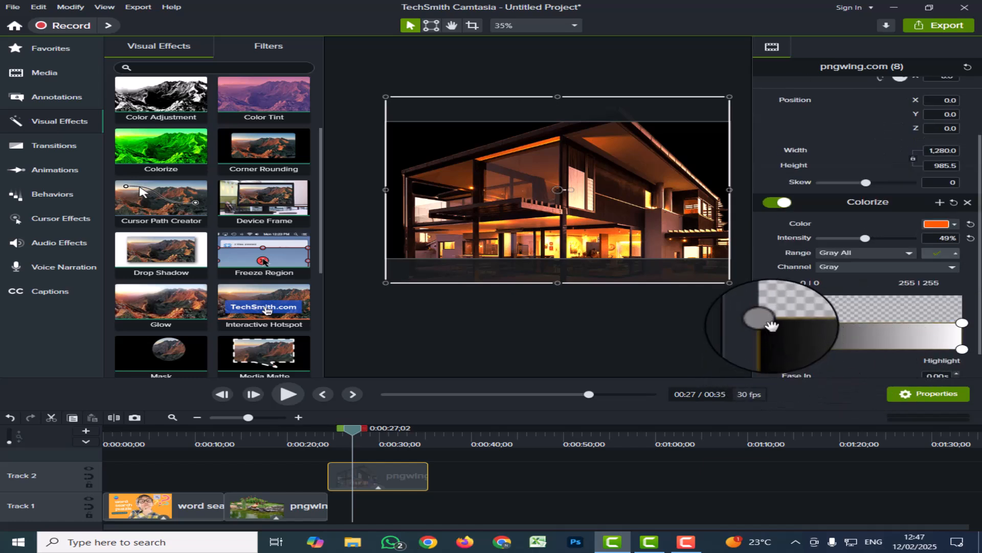
left_click_drag(774, 326, 814, 328)
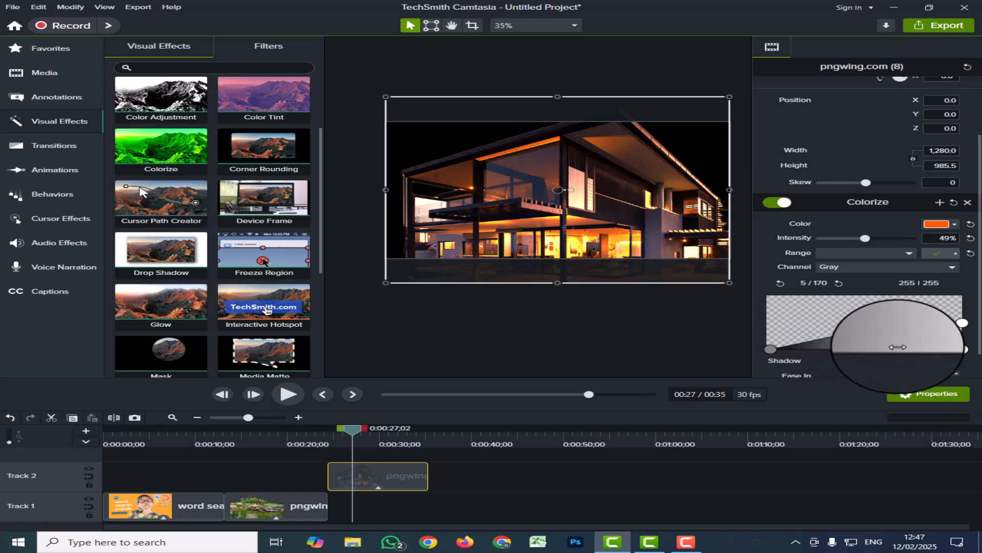
left_click_drag(893, 346, 835, 323)
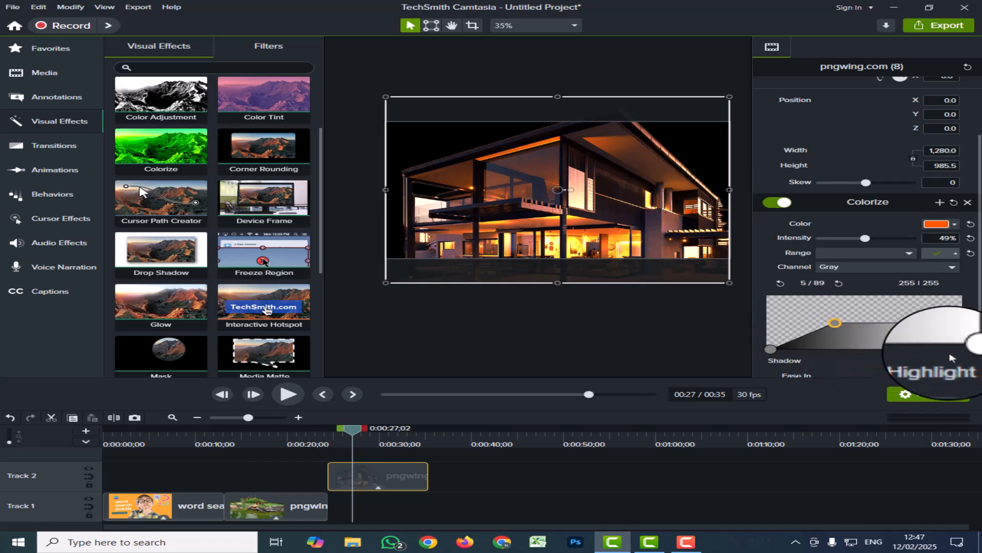
mouse_move(955, 347)
left_mouse_down()
mouse_move(882, 344)
mouse_move(960, 349)
left_mouse_up()
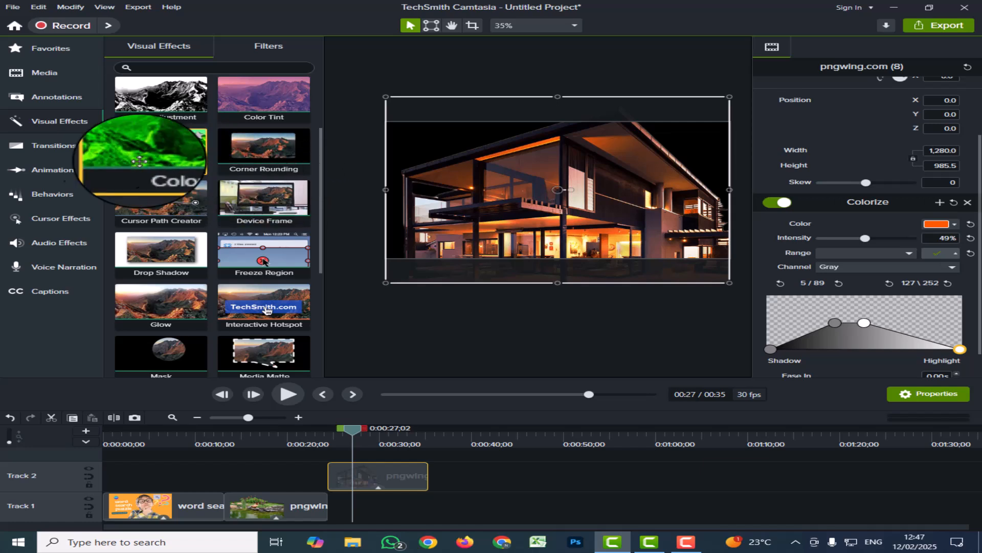
Step: Add the computer-2982270_1280 image to Track 1, starting where the house clip ends, and extend it to about 0:00:48
left_click(41, 75)
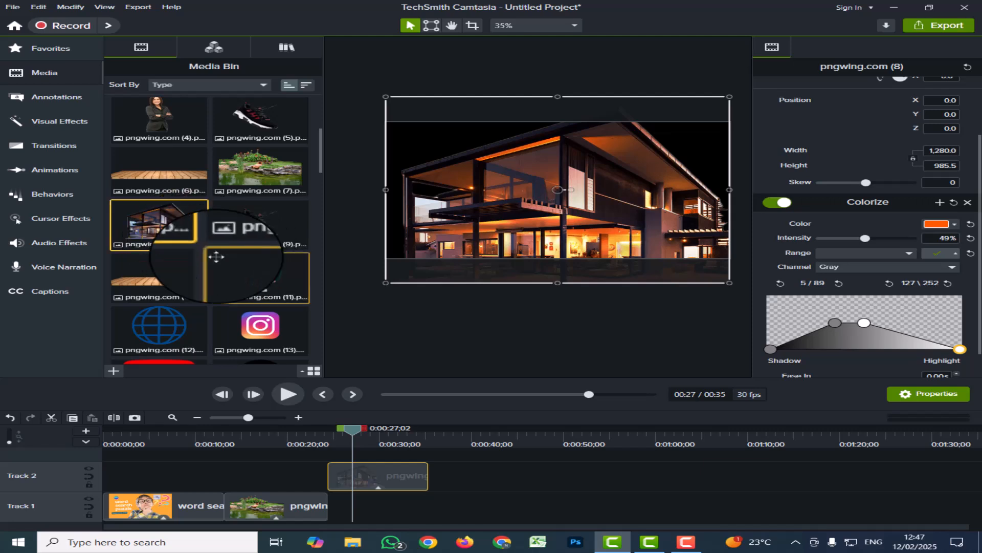
scroll(213, 265, "up", 1)
scroll(214, 266, "up", 2)
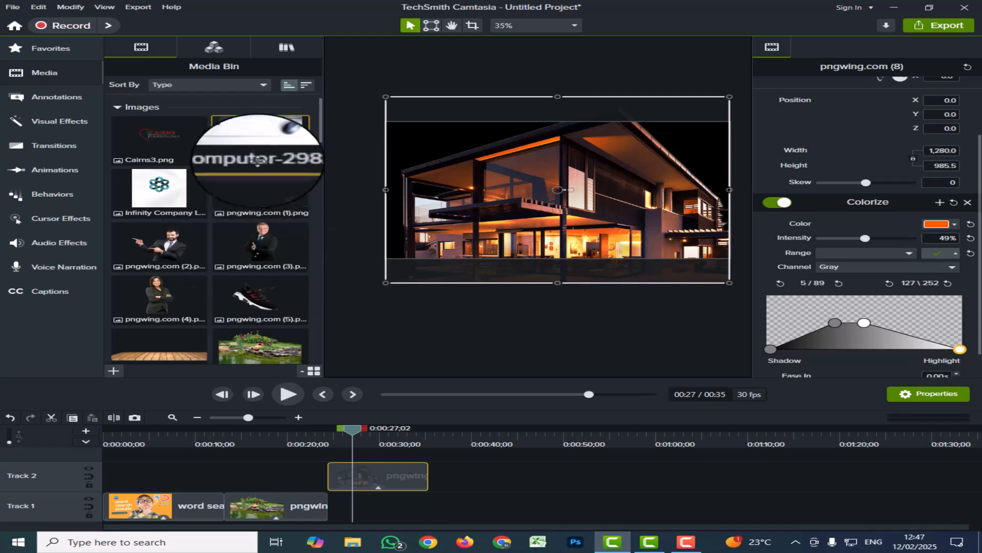
left_click_drag(259, 142, 432, 531)
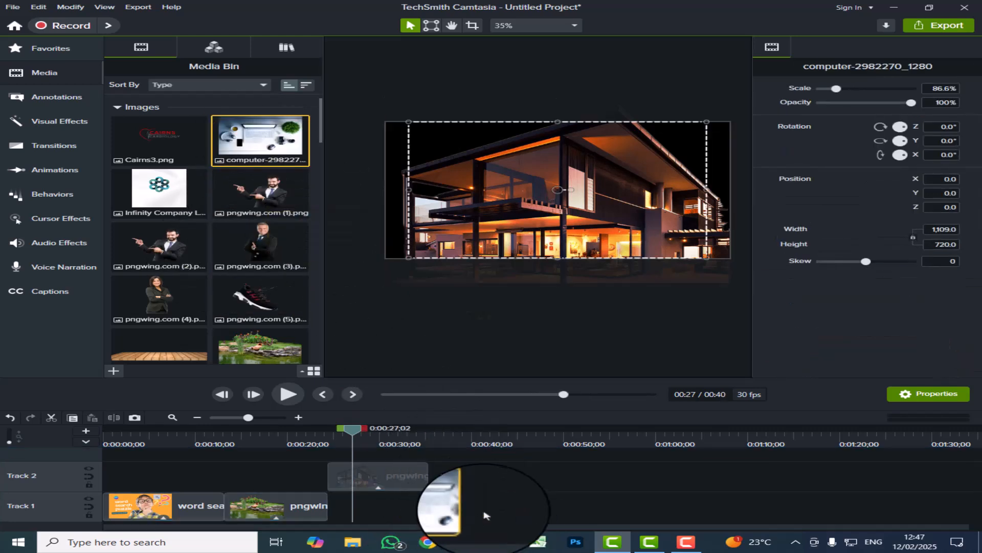
left_click_drag(473, 507, 550, 506)
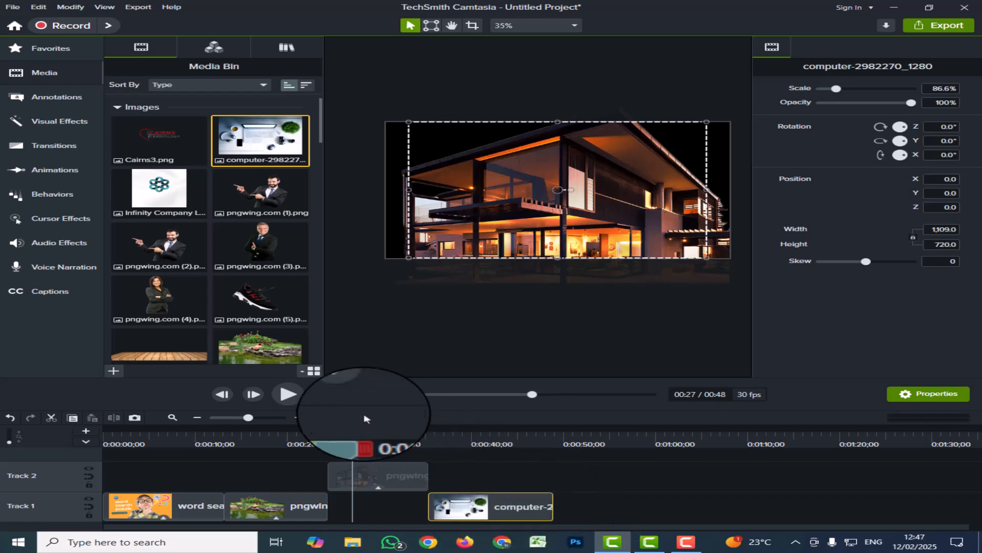
Step: Move the playhead to 0:00:40;09 and enlarge the computer desk image to 100% so it spans the canvas width
left_click_drag(352, 430, 479, 445)
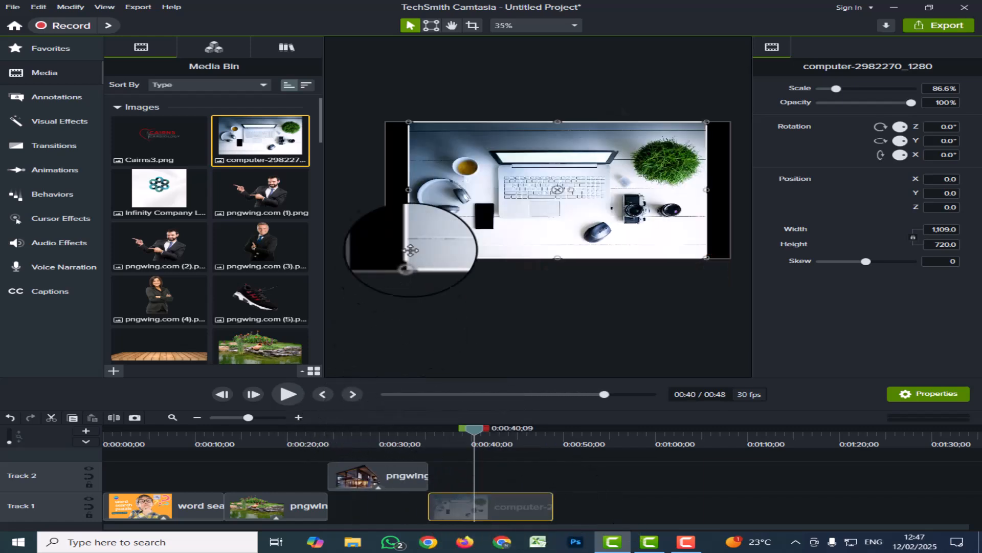
left_click_drag(401, 189, 379, 189)
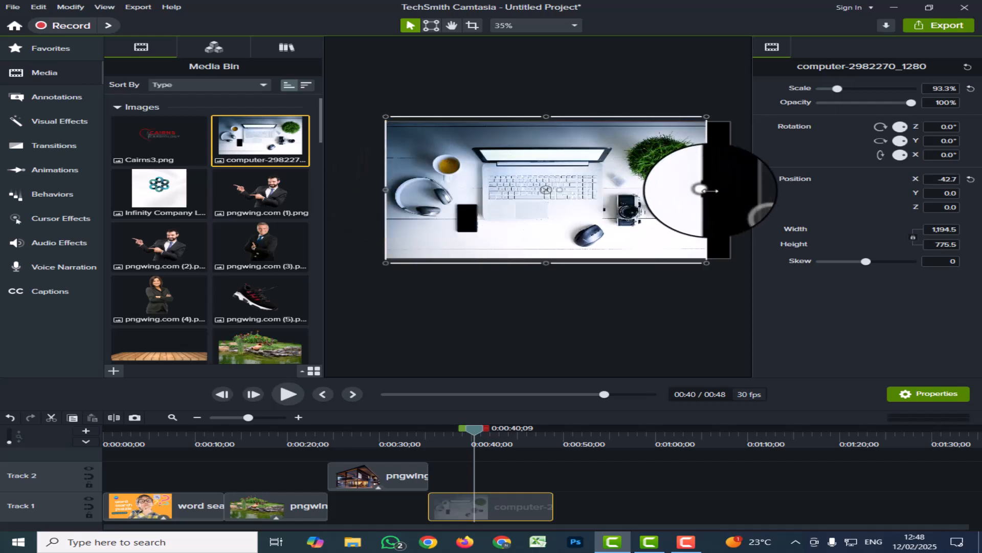
left_click_drag(706, 188, 730, 189)
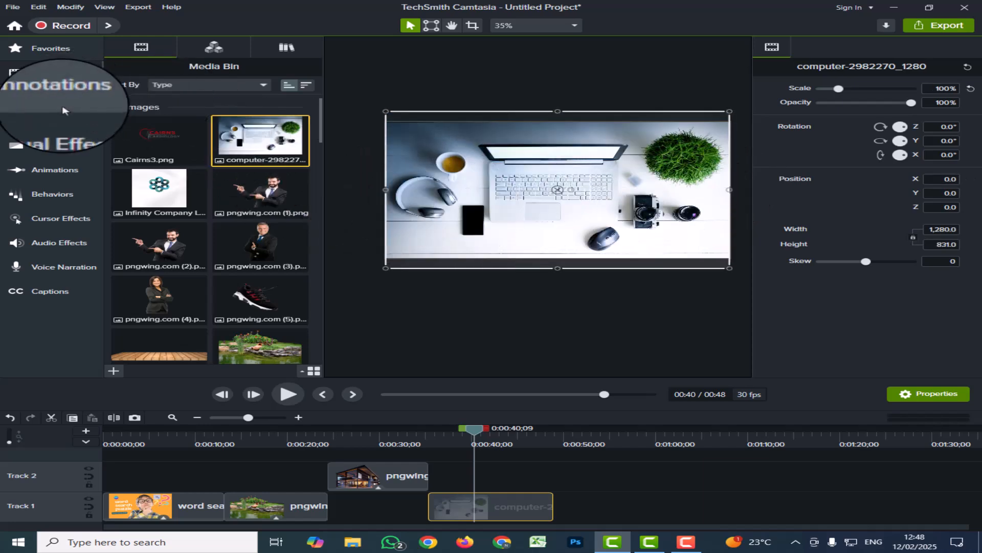
Step: Apply Corner Rounding to the computer desk clip, rounding only the image's top-right and bottom-left corners with a radius of 469
left_click(59, 121)
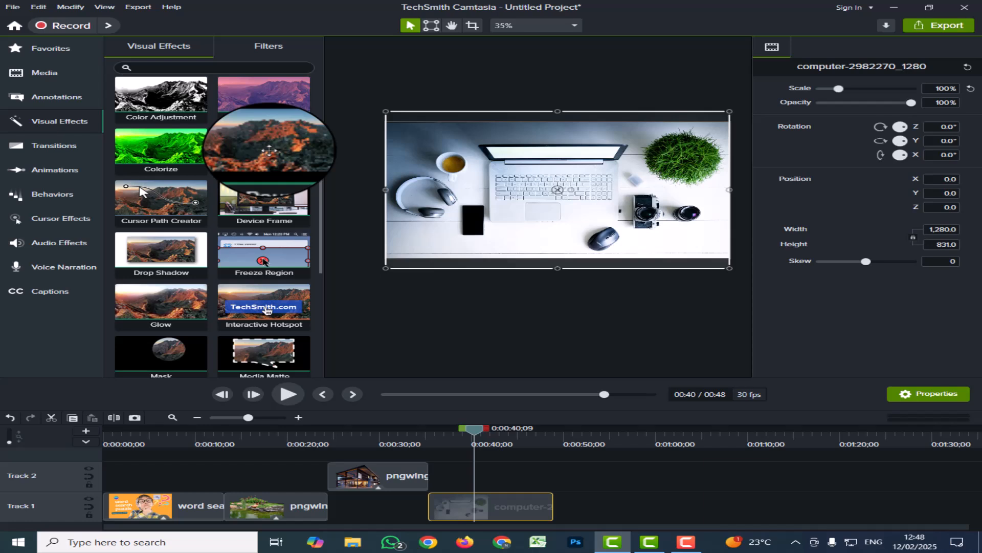
left_click_drag(268, 150, 491, 508)
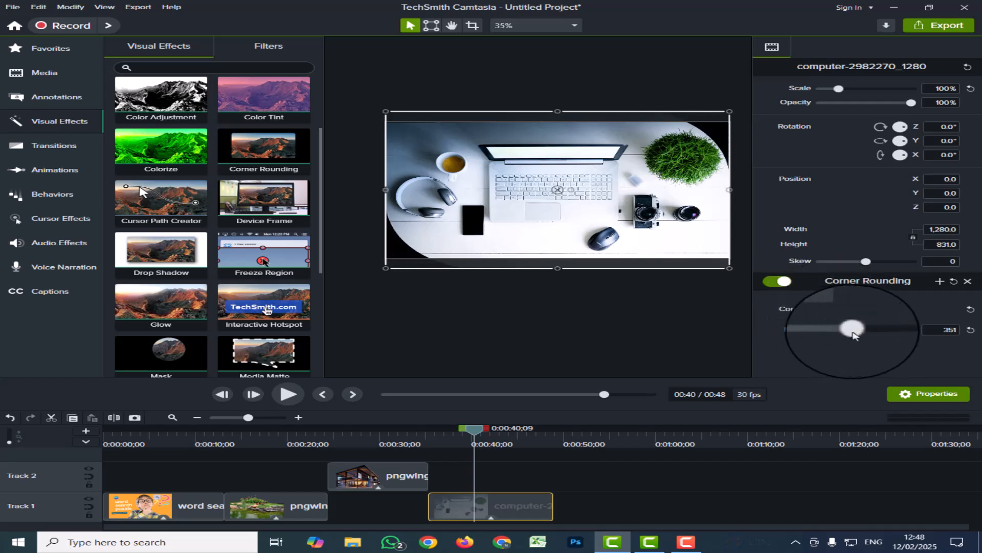
left_click_drag(853, 334, 861, 330)
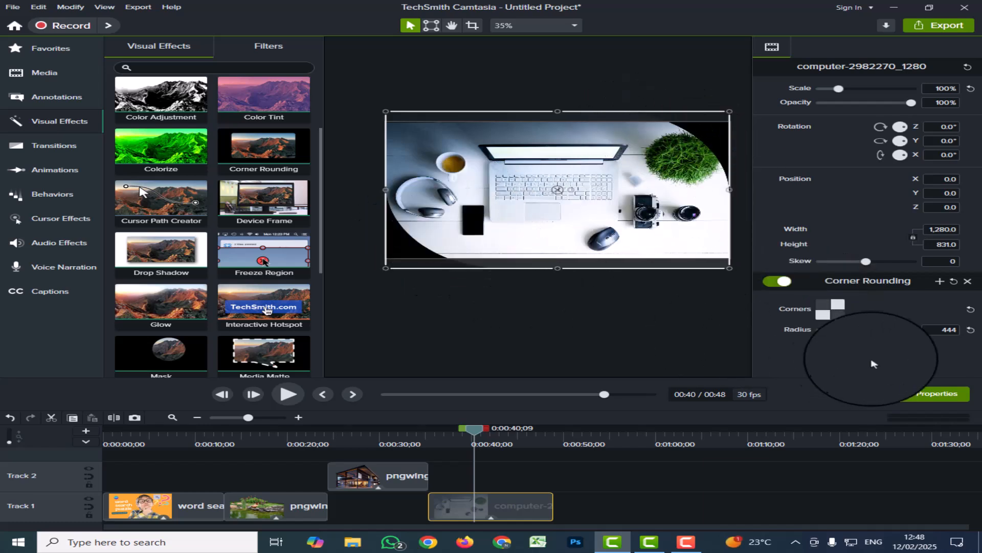
mouse_move(864, 334)
left_mouse_down()
mouse_move(896, 334)
mouse_move(868, 338)
left_mouse_up()
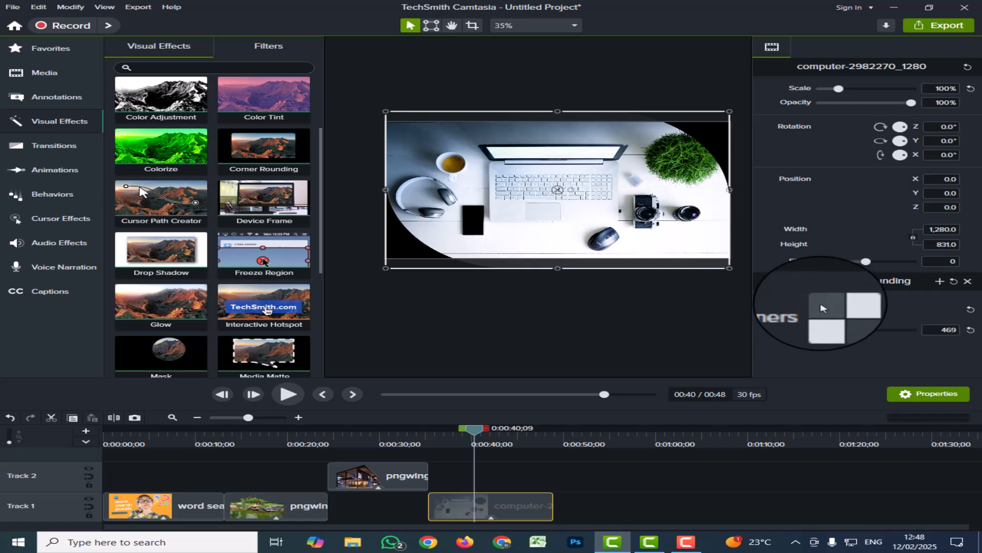
Step: Enable rounding on the image's remaining two corners and increase the Corner Rounding radius to 622
left_click(822, 306)
left_click(839, 316)
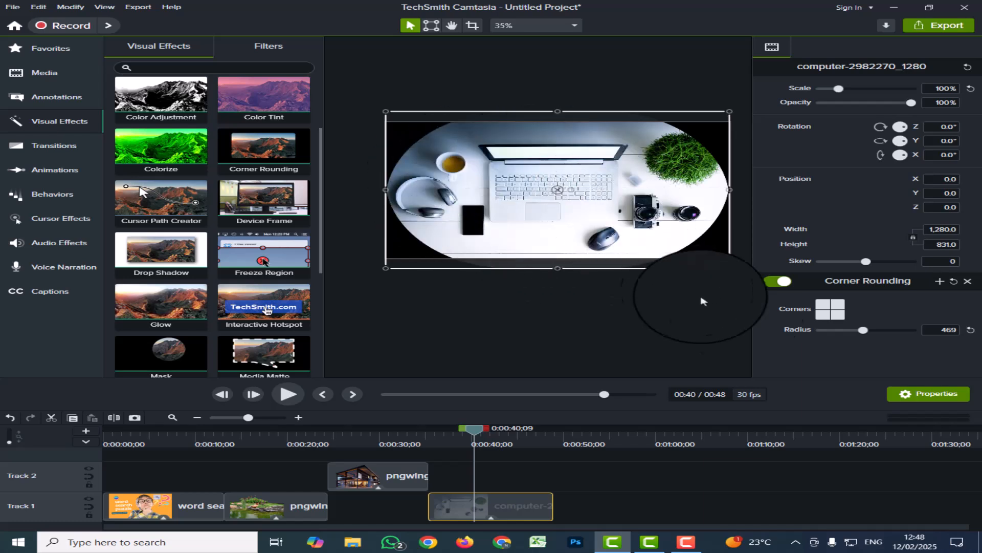
mouse_move(864, 333)
left_mouse_down()
mouse_move(901, 337)
mouse_move(880, 342)
left_mouse_up()
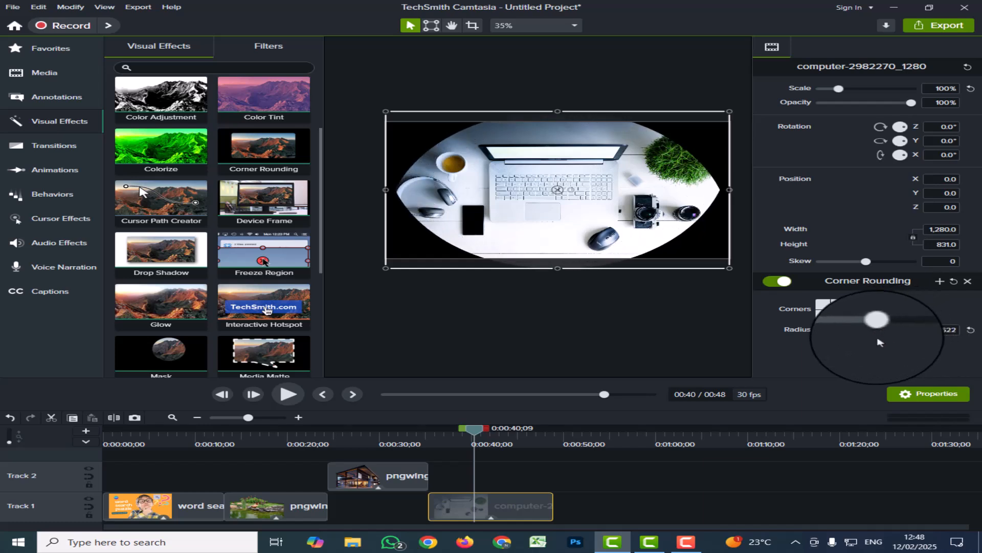